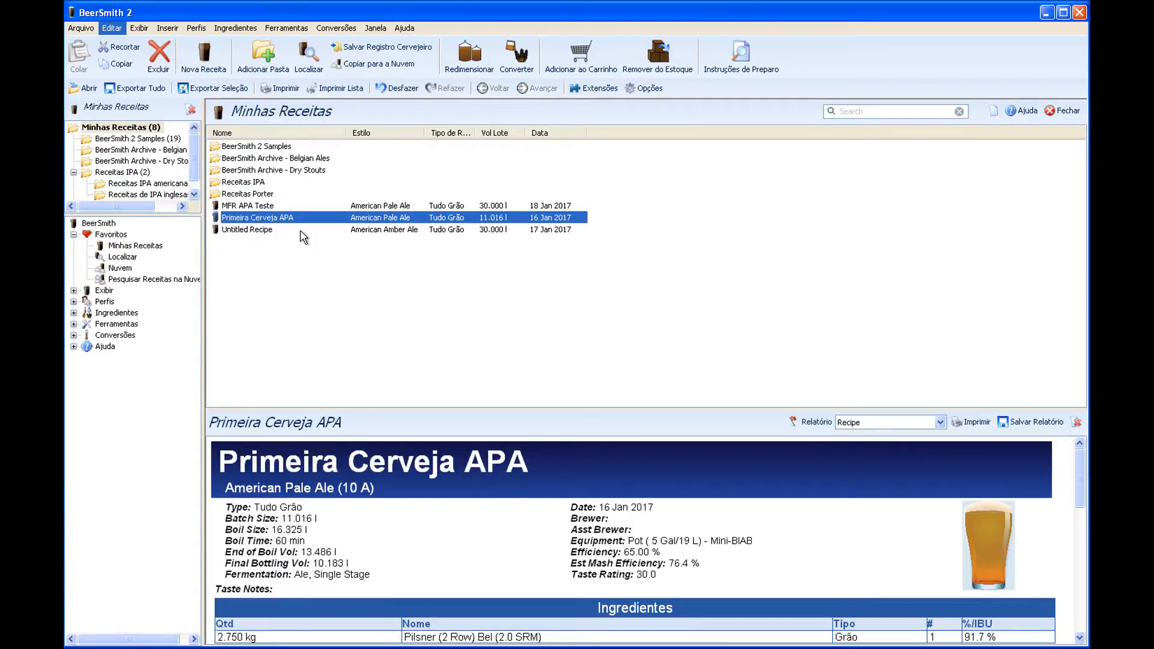
# Step: Open the MFR APA Teste recipe and browse the list of existing mash profiles
pyautogui.doubleClick(266, 206)
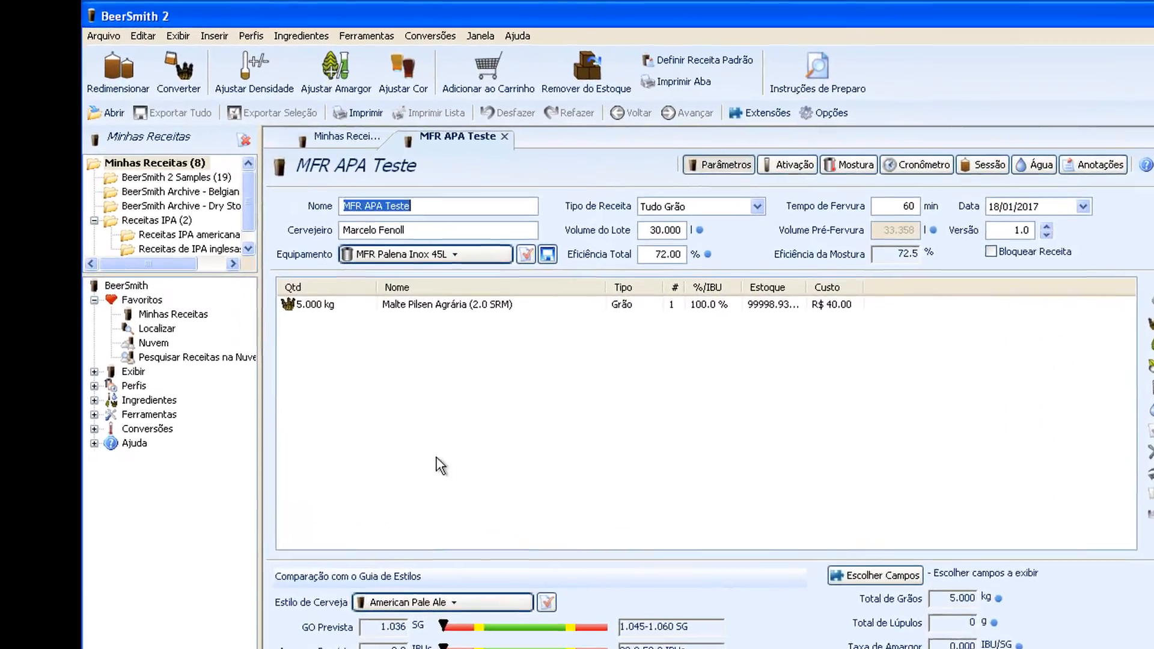
pyautogui.click(202, 30)
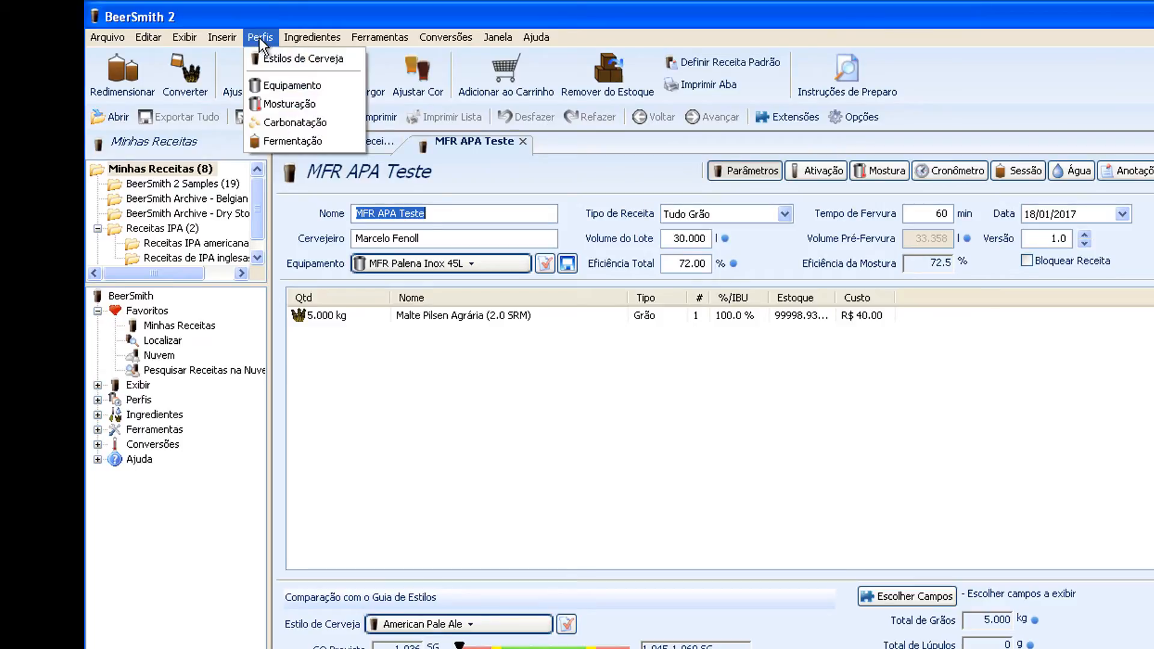
pyautogui.click(284, 104)
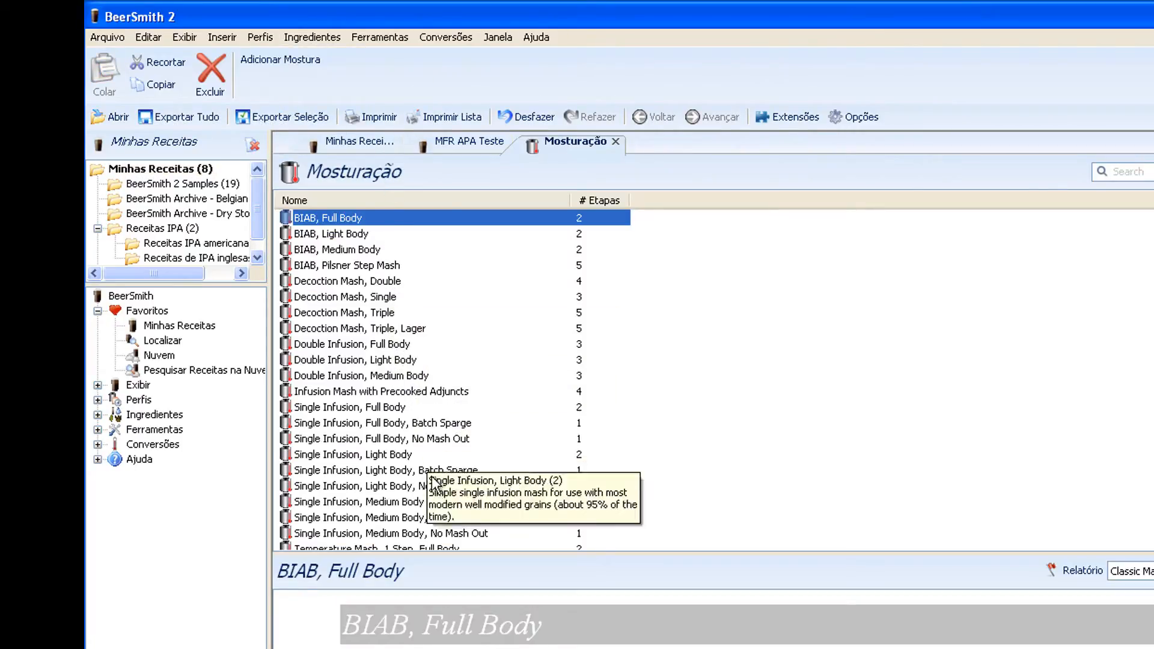
pyautogui.scroll(-1, 434, 480)
pyautogui.scroll(-1, 434, 480)
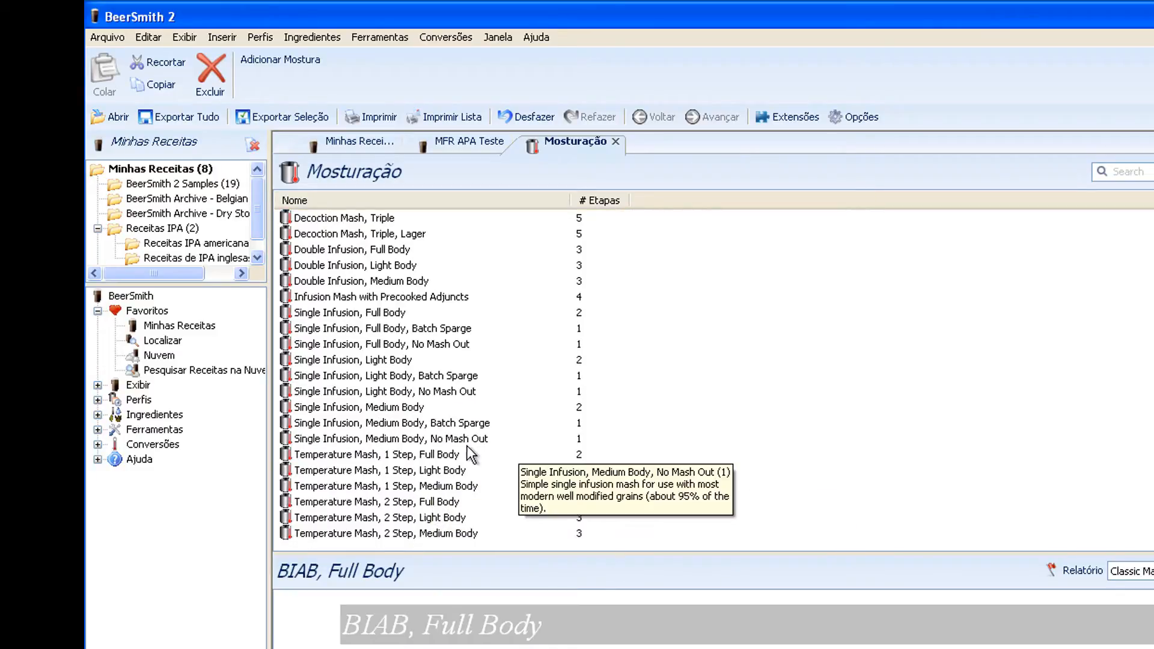
pyautogui.scroll(2, 431, 490)
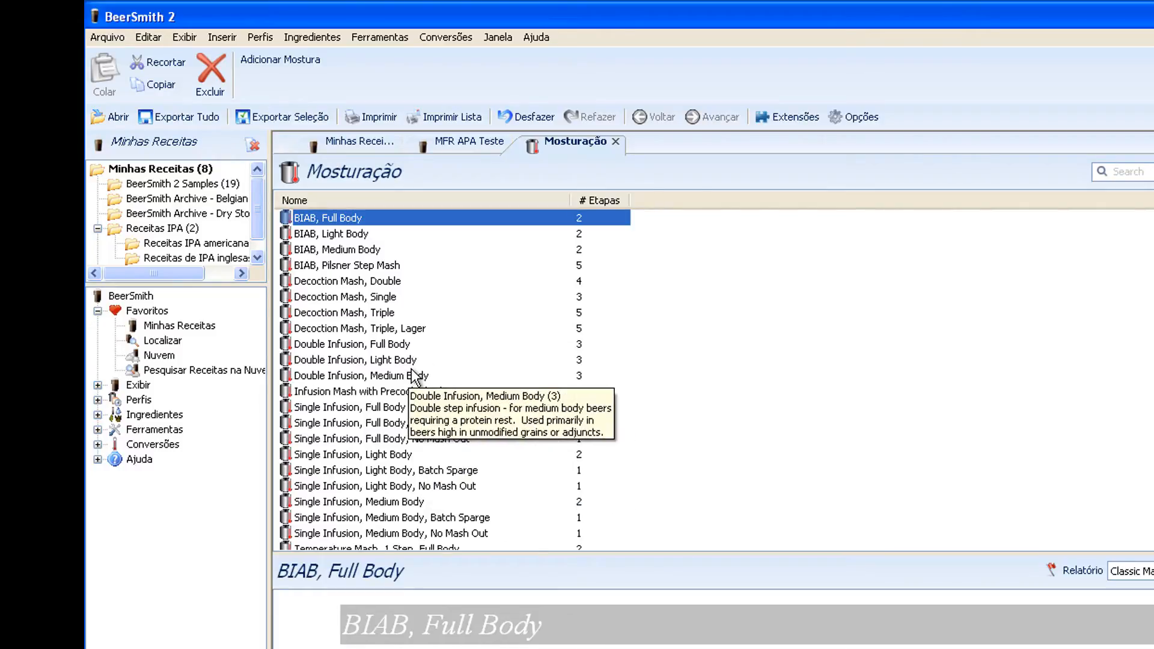
pyautogui.click(756, 340)
pyautogui.scroll(-2, 721, 331)
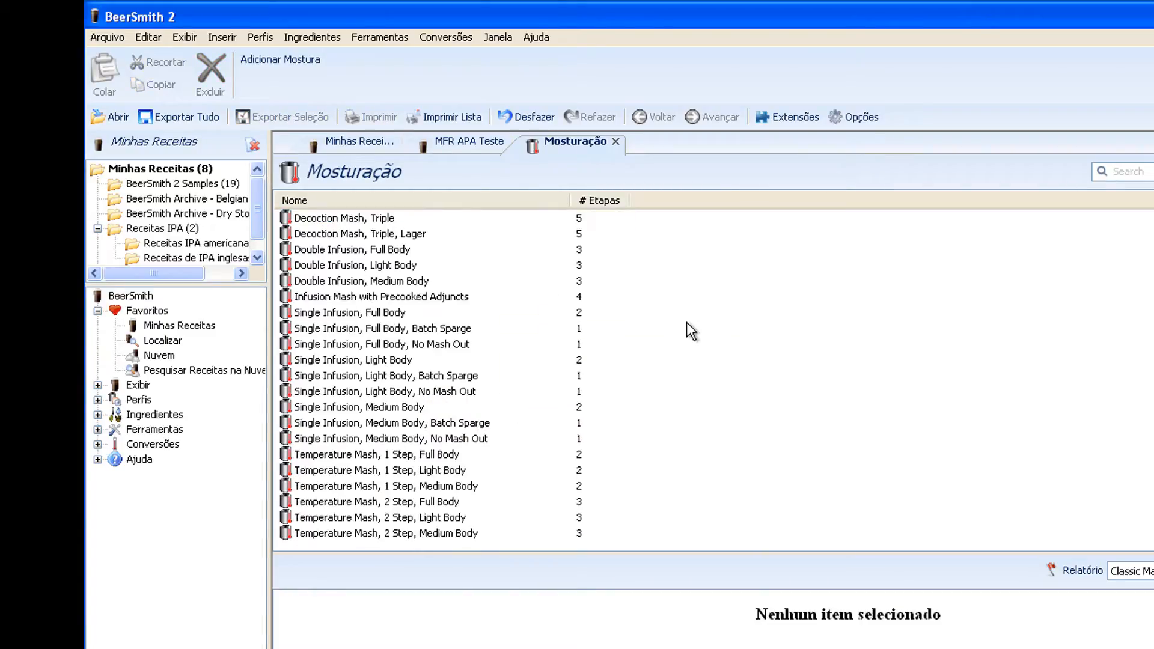
# Step: Add a new mash profile named "MFR Rampas para cervejas ALE com Trigo"
pyautogui.click(270, 64)
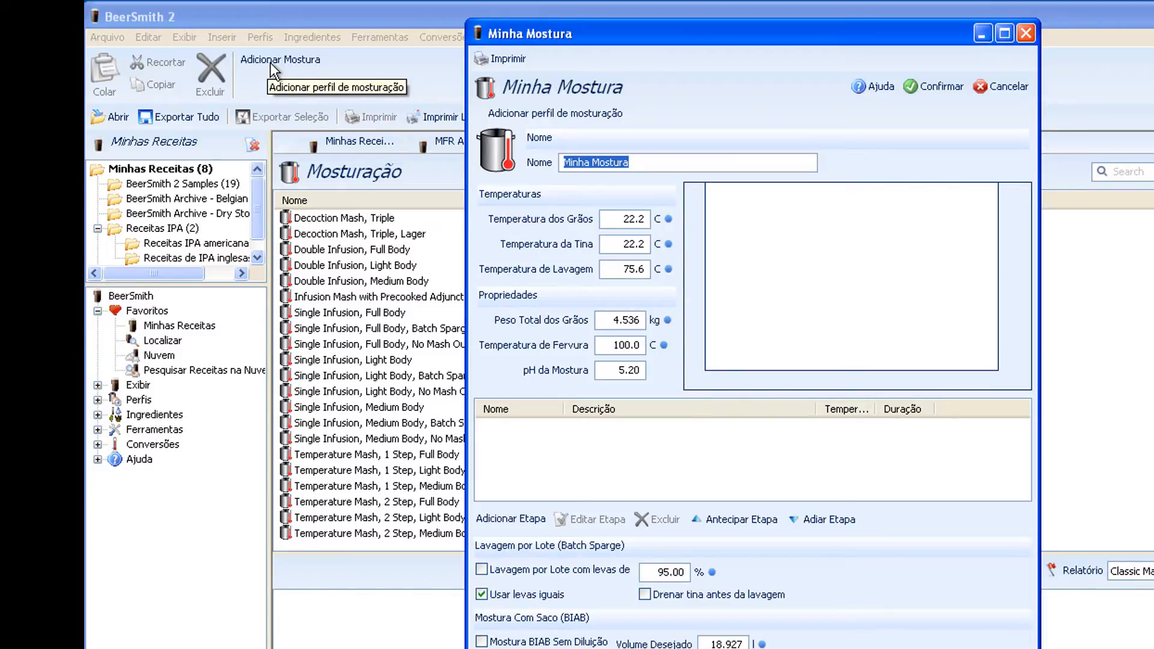
pyautogui.write('MFR')
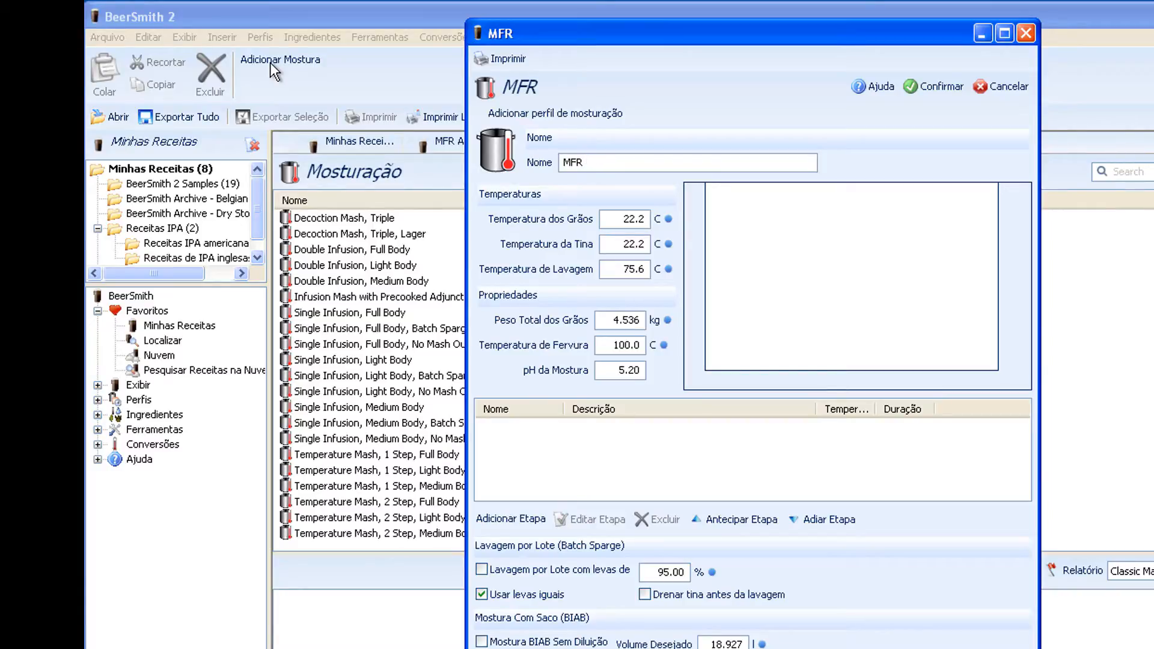
pyautogui.write(' Rampas para c')
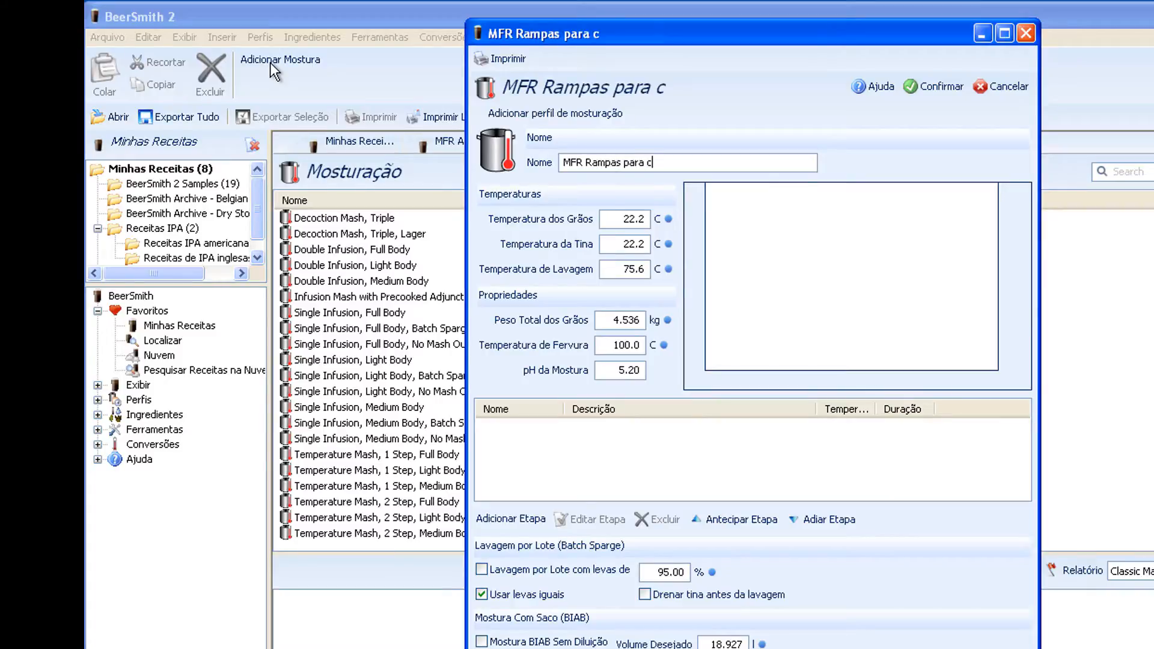
pyautogui.write('ervejas A')
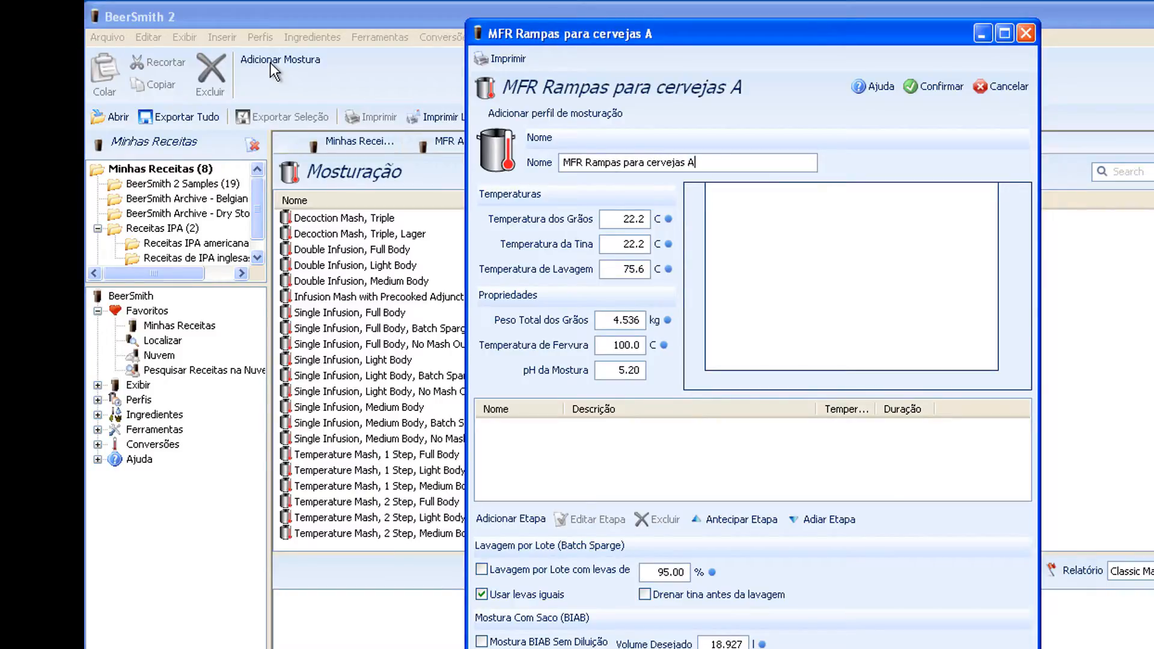
pyautogui.write('LE com Trigo')
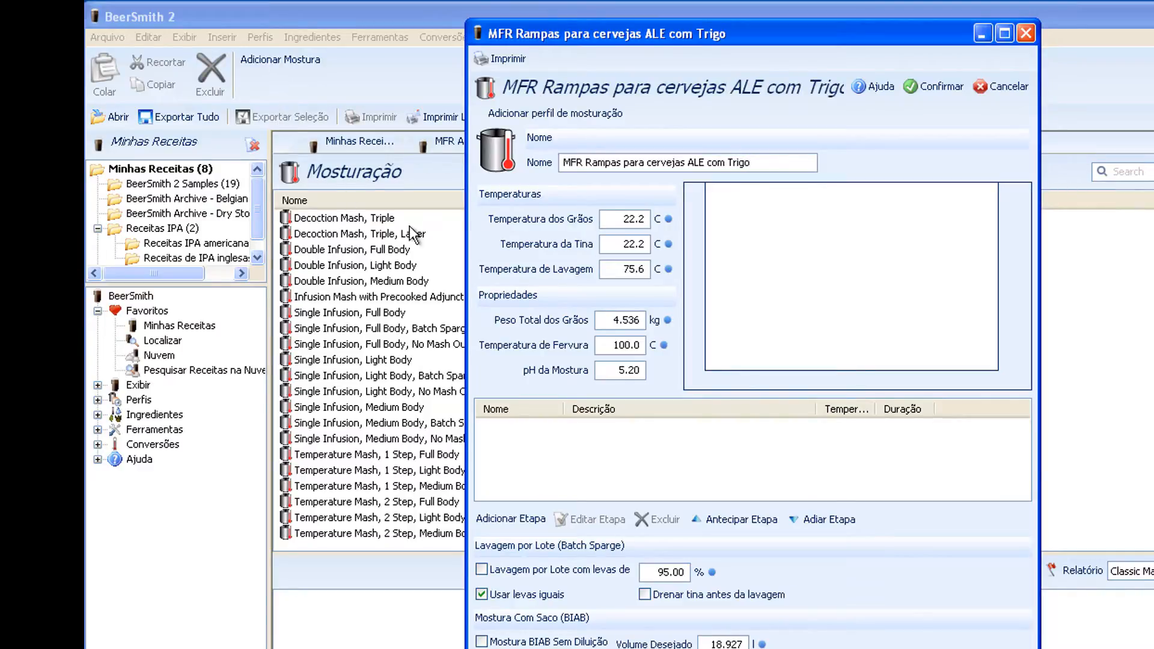
# Step: Set the mash profile's grain and tun temperatures to 26 C and its sparge temperature to 75 C
pyautogui.click(628, 218)
pyautogui.write('26')
pyautogui.press('Tab')
pyautogui.write('26')
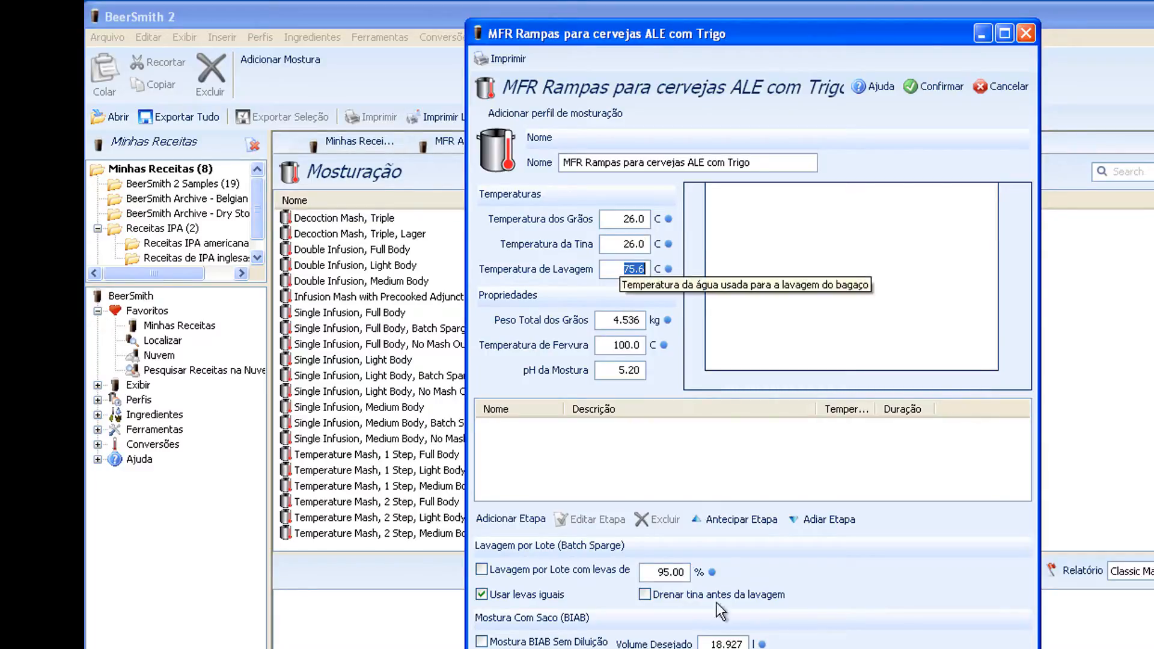
pyautogui.press('Tab')
pyautogui.write('75')
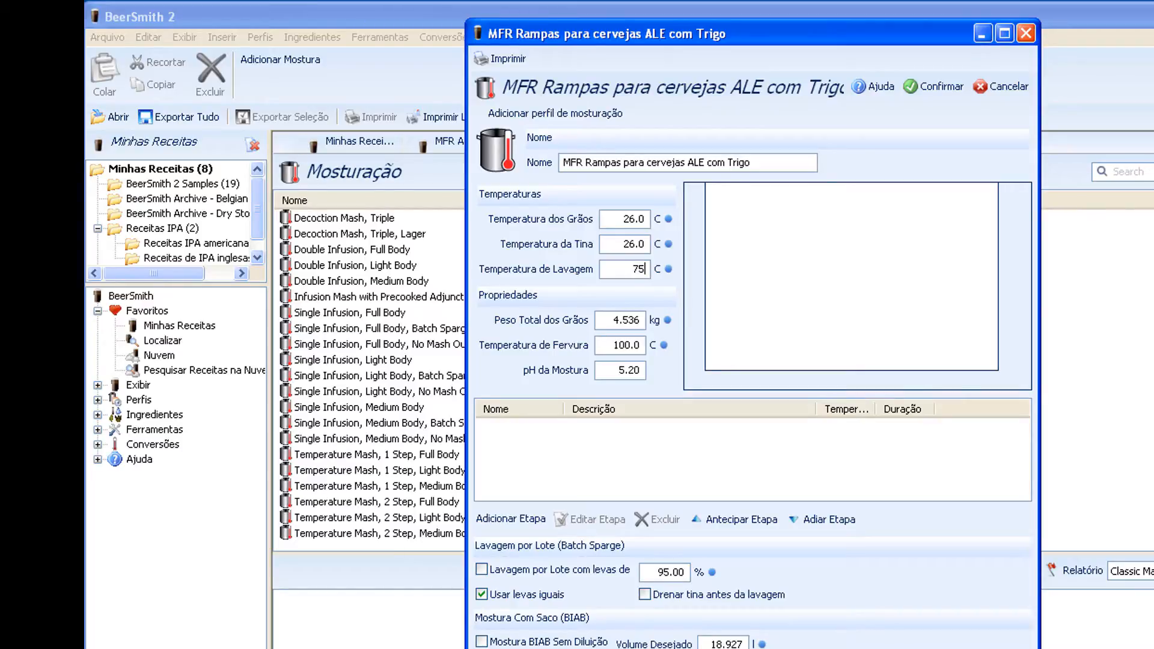
# Step: Set the profile's total grain weight to 8 kg and its boil temperature to 96 C
pyautogui.press('Tab')
pyautogui.write('8')
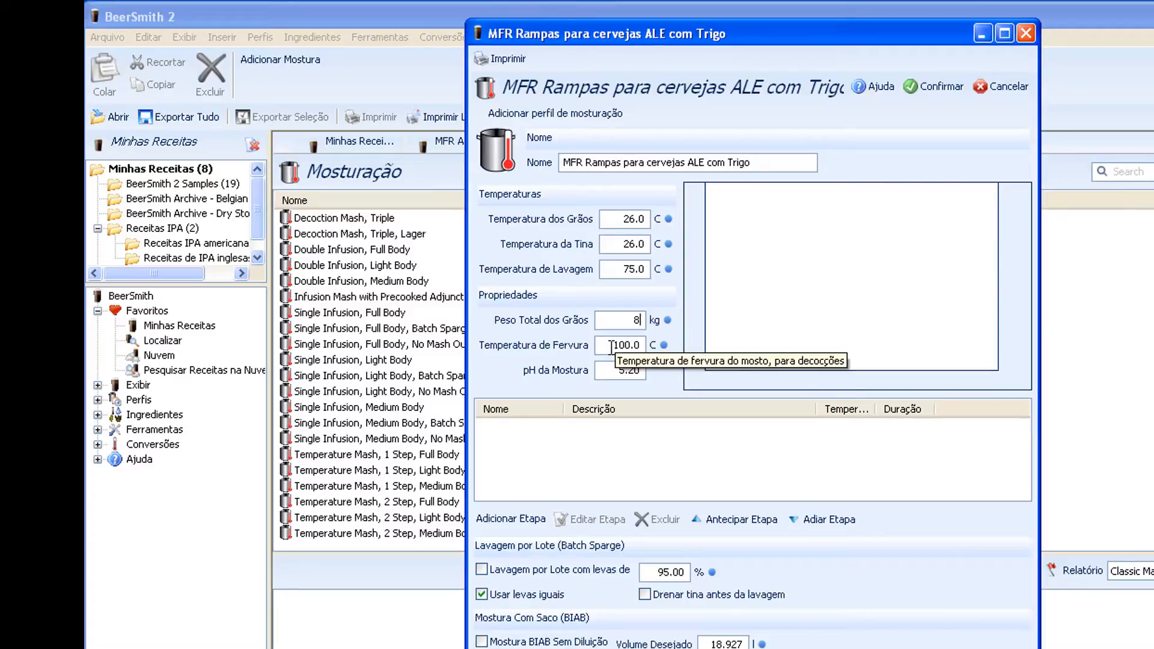
pyautogui.press('Tab')
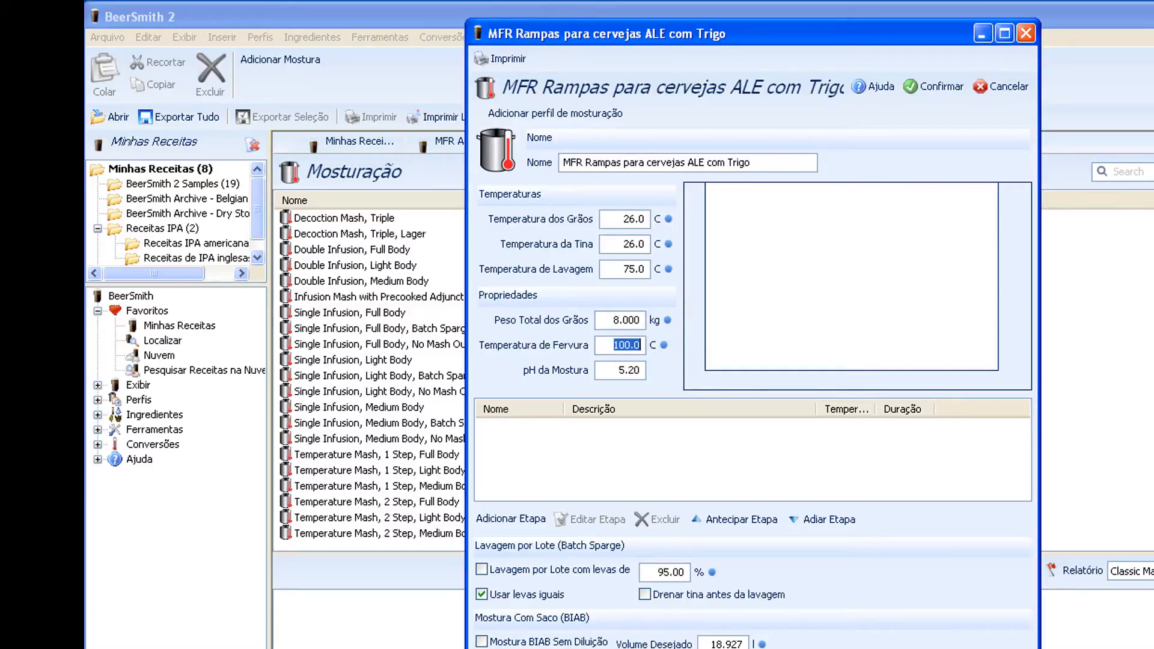
pyautogui.write('96')
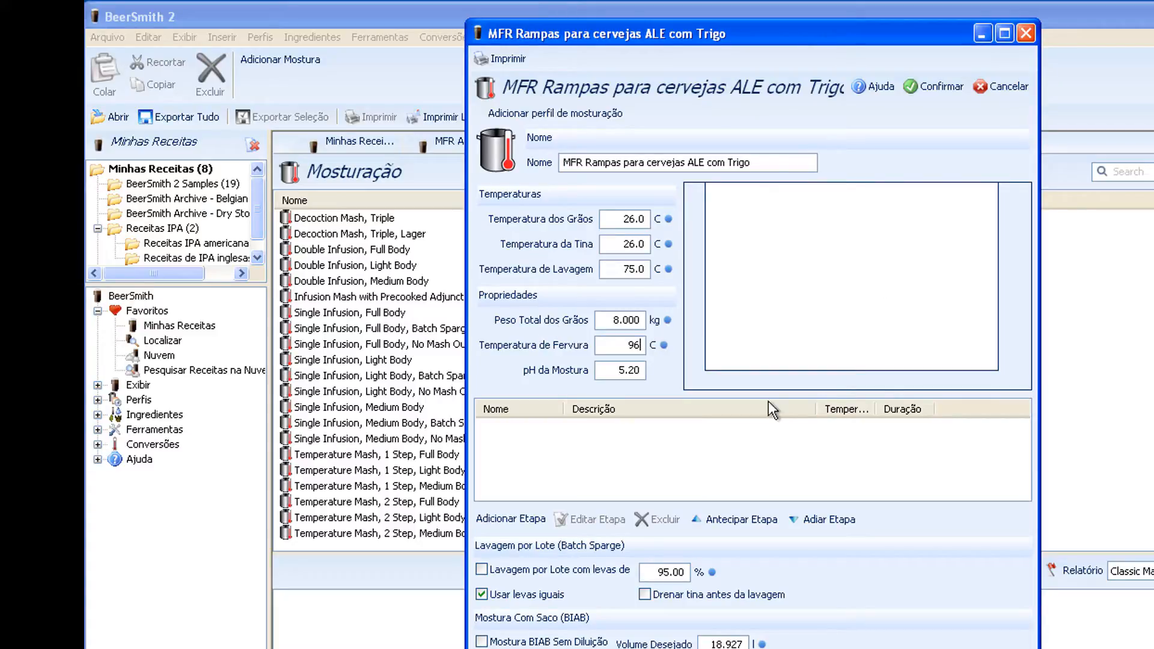
# Step: Start a new mash step named "Para Ferrulica" with the type Temperatura
pyautogui.click(516, 517)
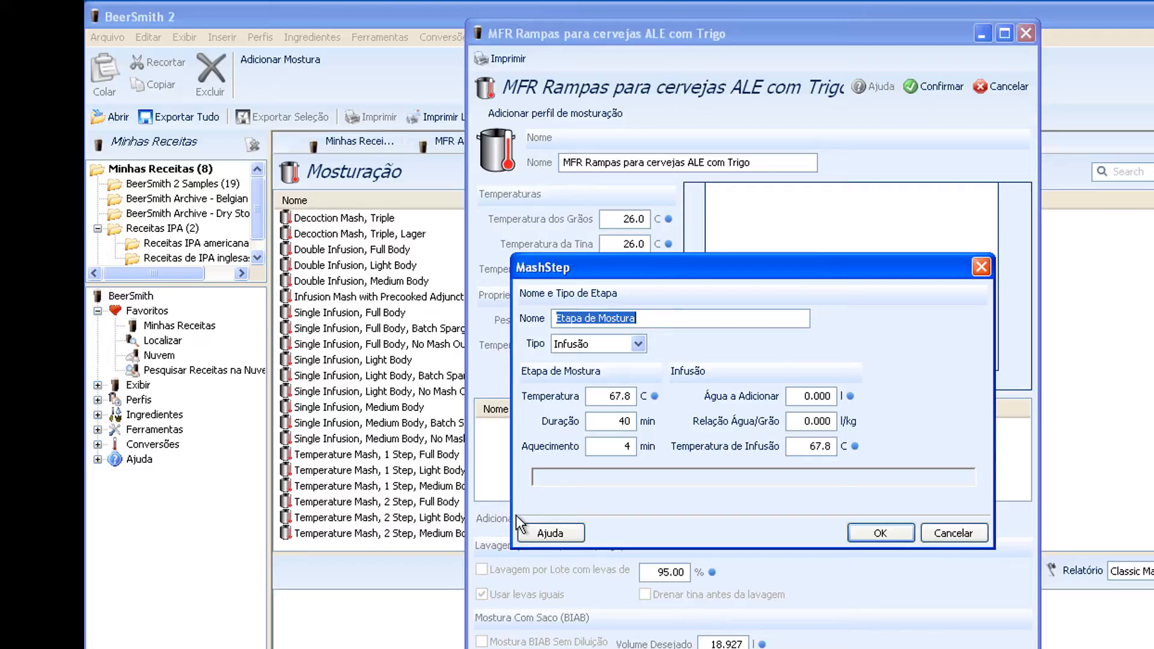
pyautogui.write('Para')
pyautogui.press('BackSpace')
pyautogui.press('BackSpace')
pyautogui.press('BackSpace')
pyautogui.write('ara')
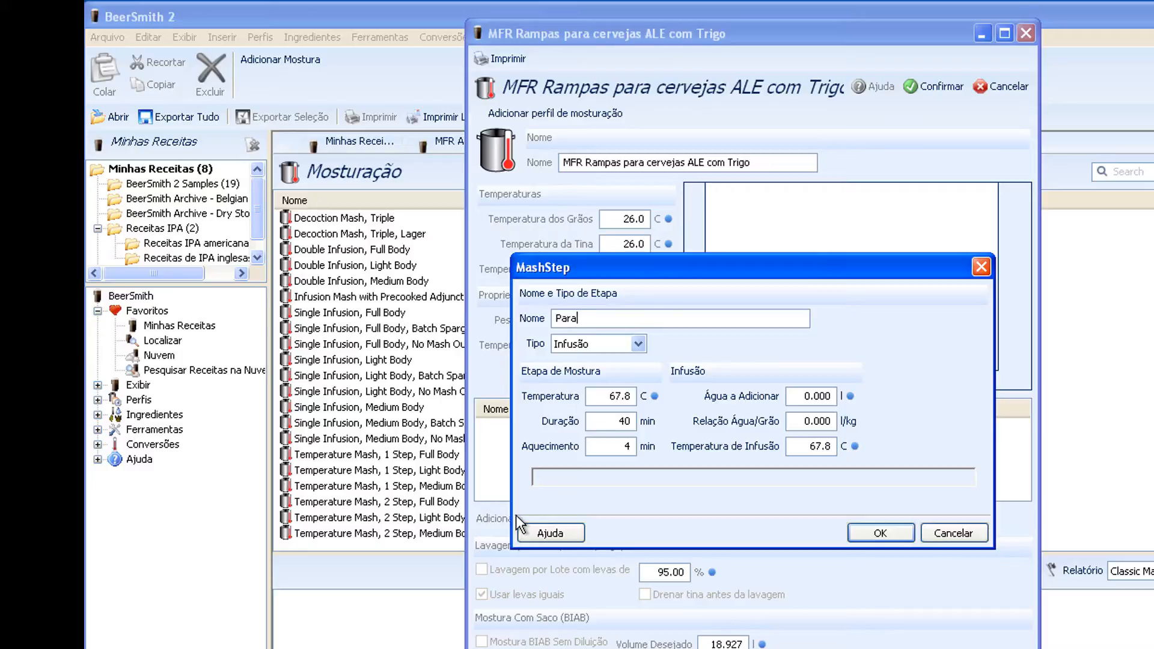
pyautogui.write(' Ferrulica')
pyautogui.click(635, 344)
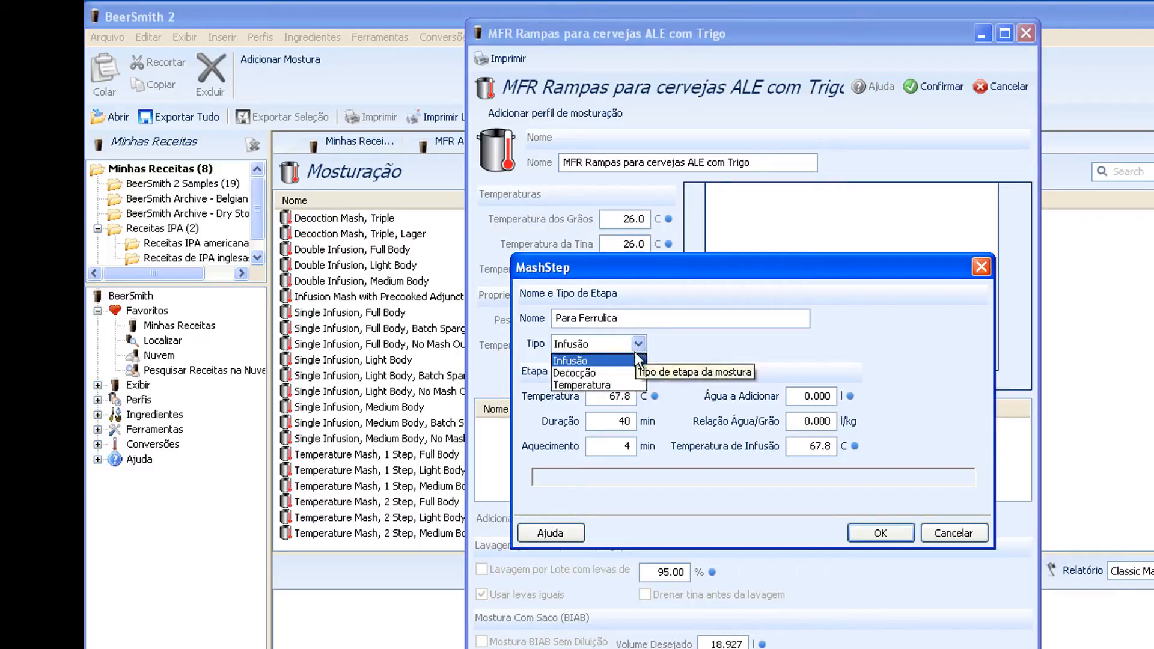
pyautogui.click(612, 383)
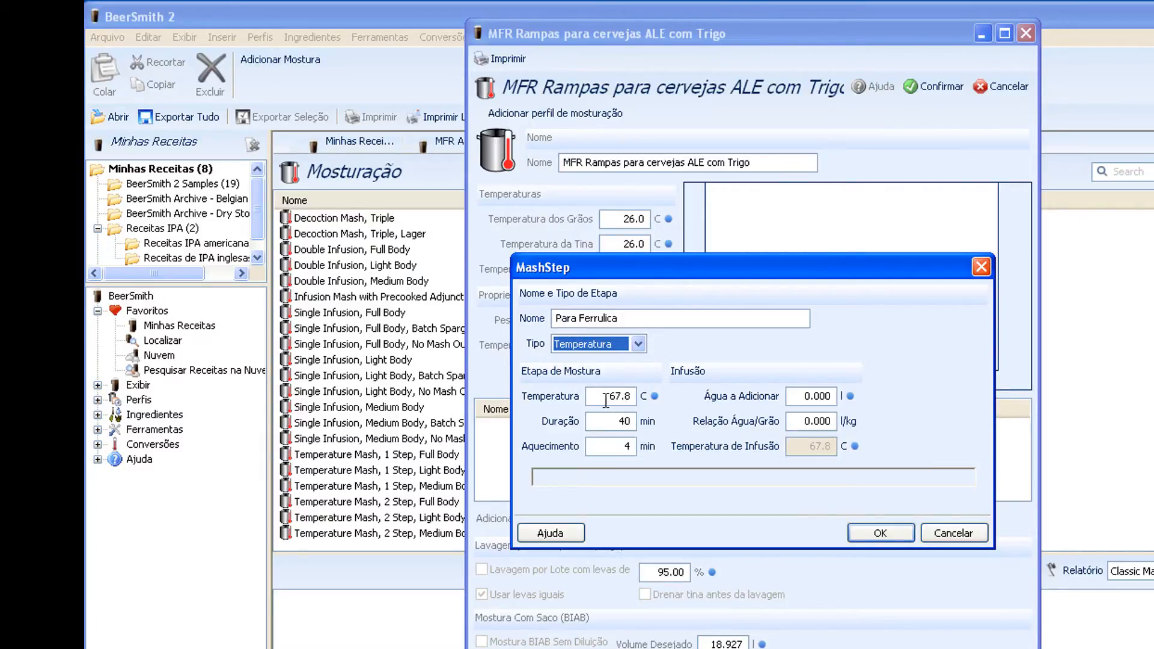
# Step: Give the Para Ferrulica step 40 C, 15 min duration, 7 min heating and a 2.77 l/kg water/grain ratio, and add it to the profile
pyautogui.press('Tab')
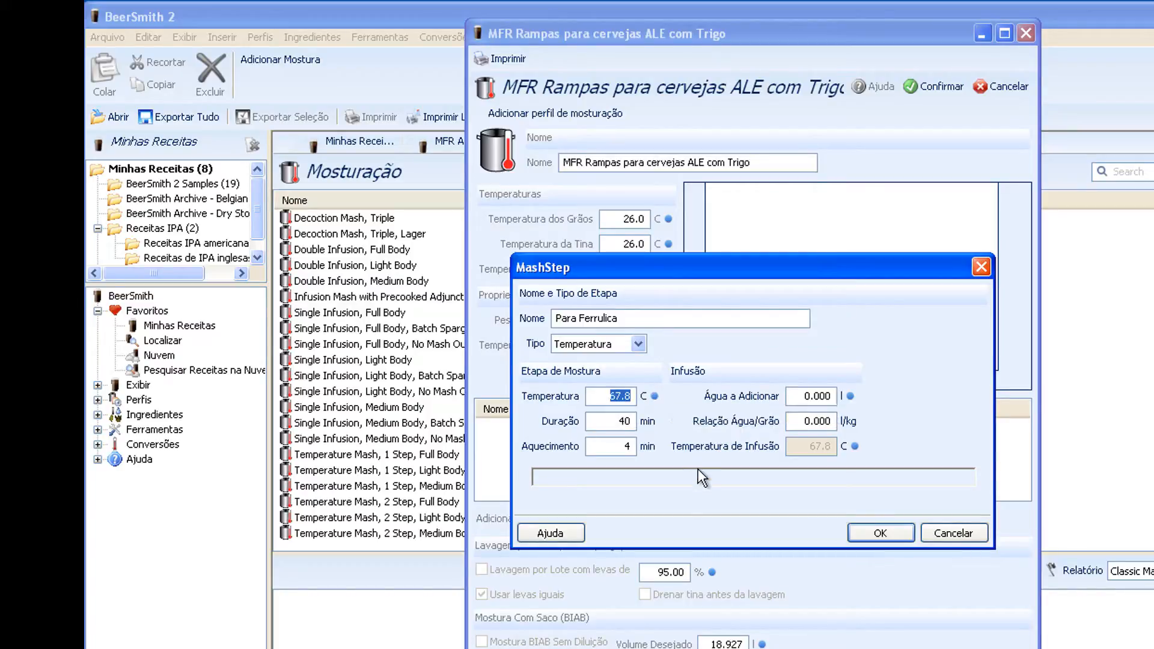
pyautogui.write('40')
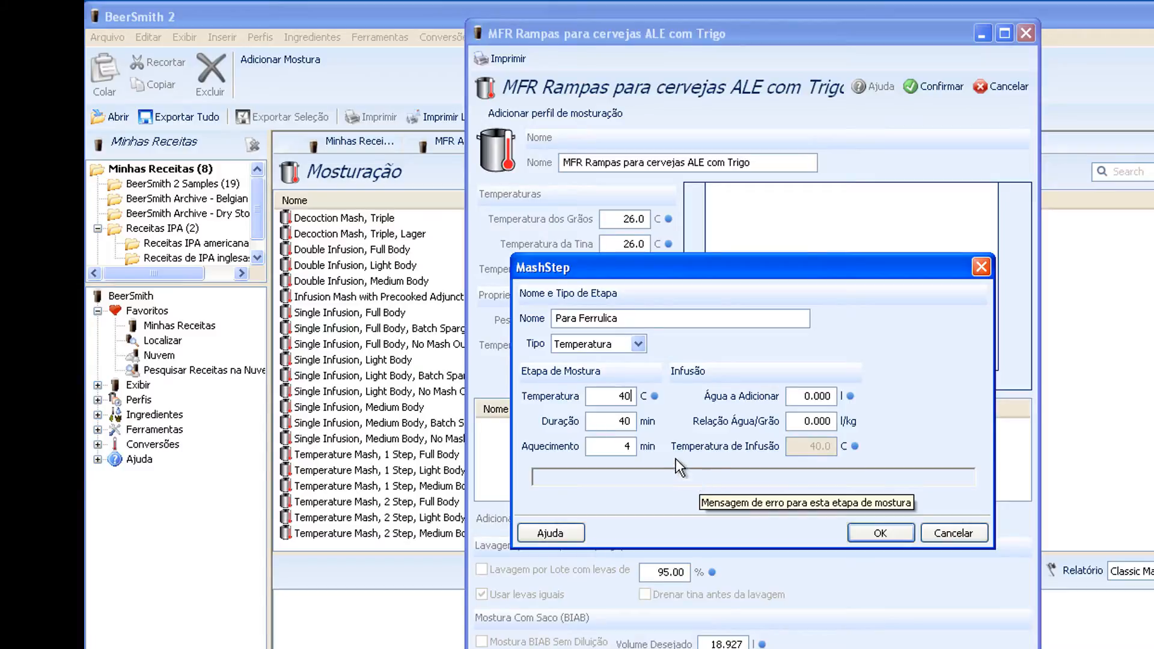
pyautogui.press('Tab')
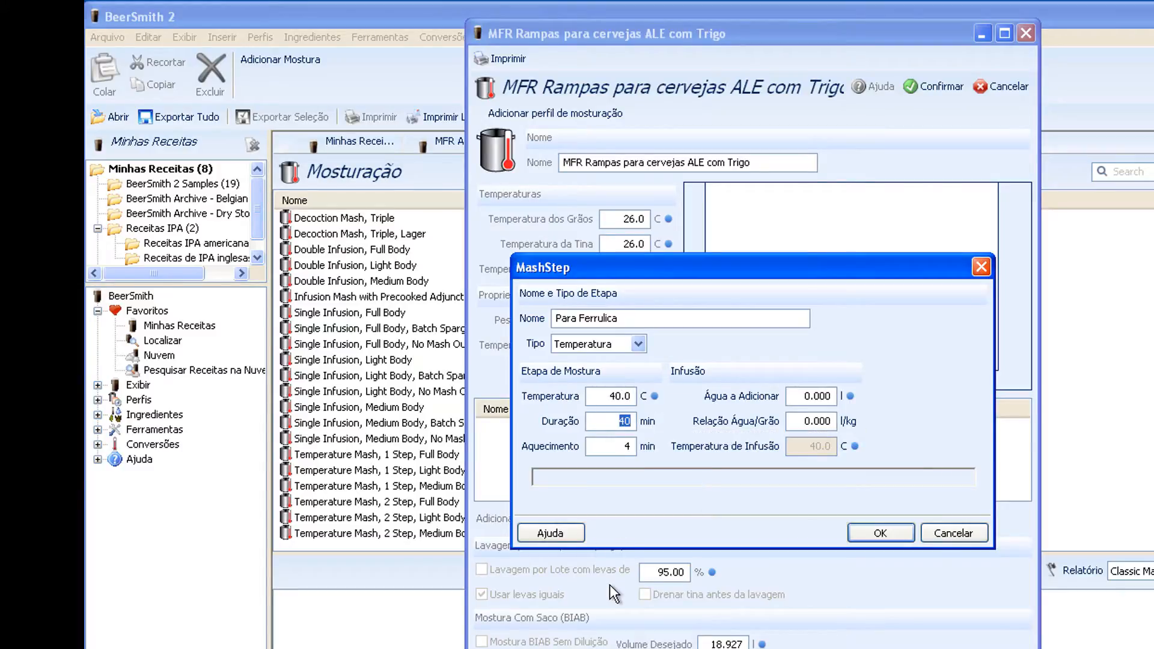
pyautogui.write('15')
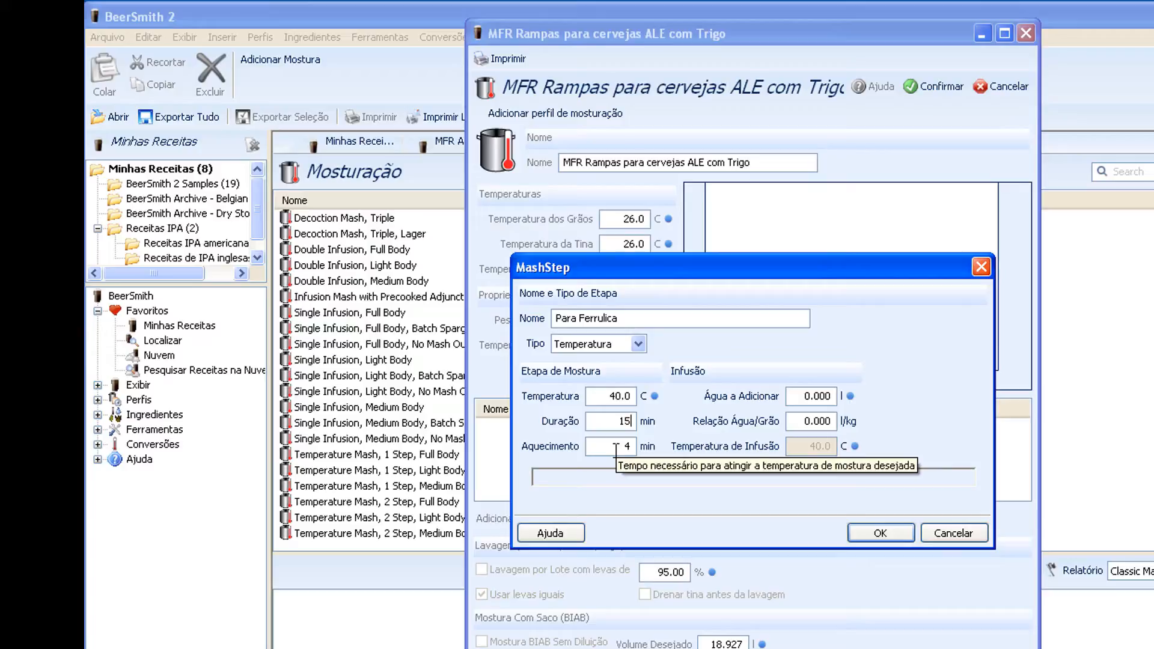
pyautogui.press('Tab')
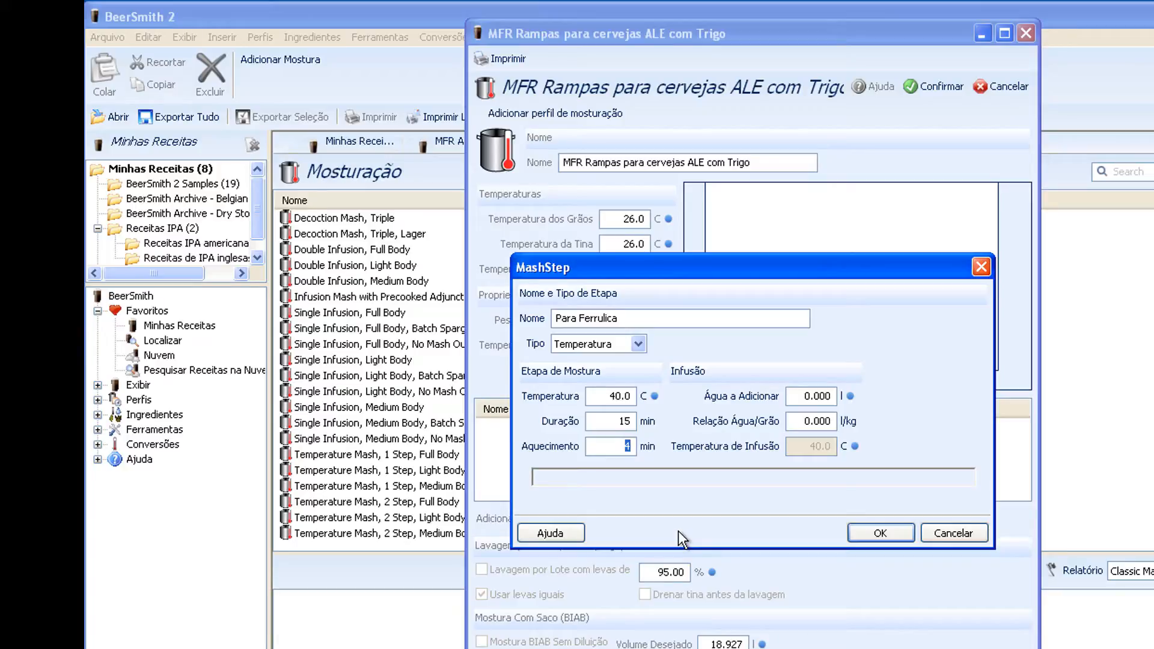
pyautogui.write('7')
pyautogui.click(798, 420)
pyautogui.write('2.77')
pyautogui.moveTo(582, 266); pyautogui.dragTo(804, 270)
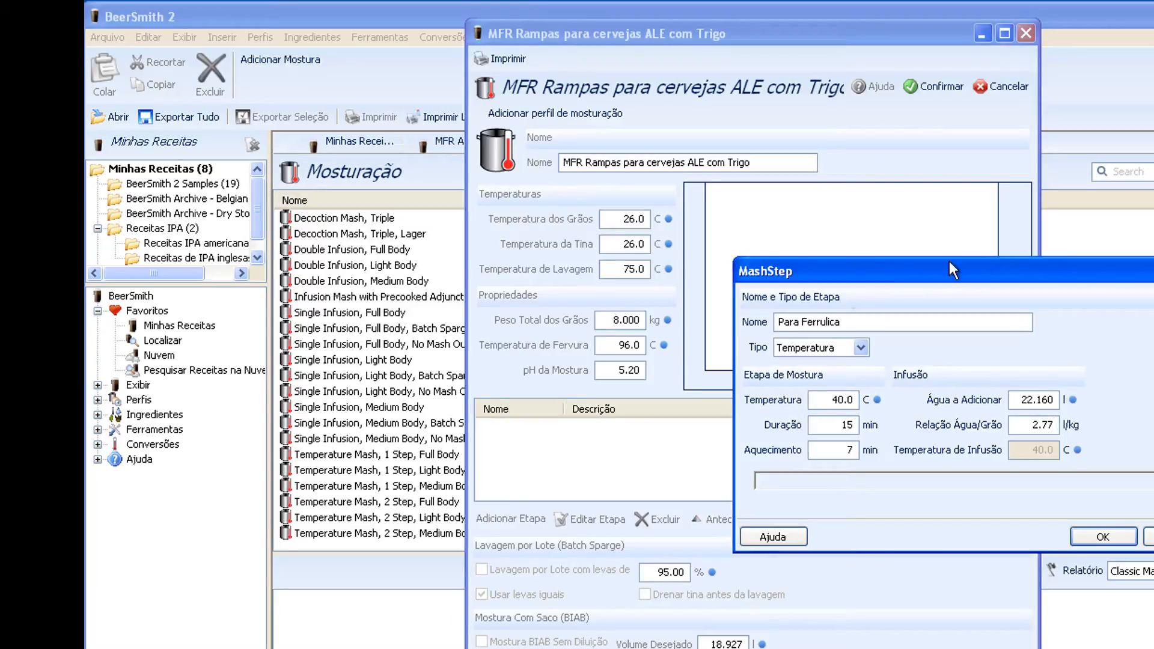
pyautogui.moveTo(950, 270); pyautogui.dragTo(749, 275)
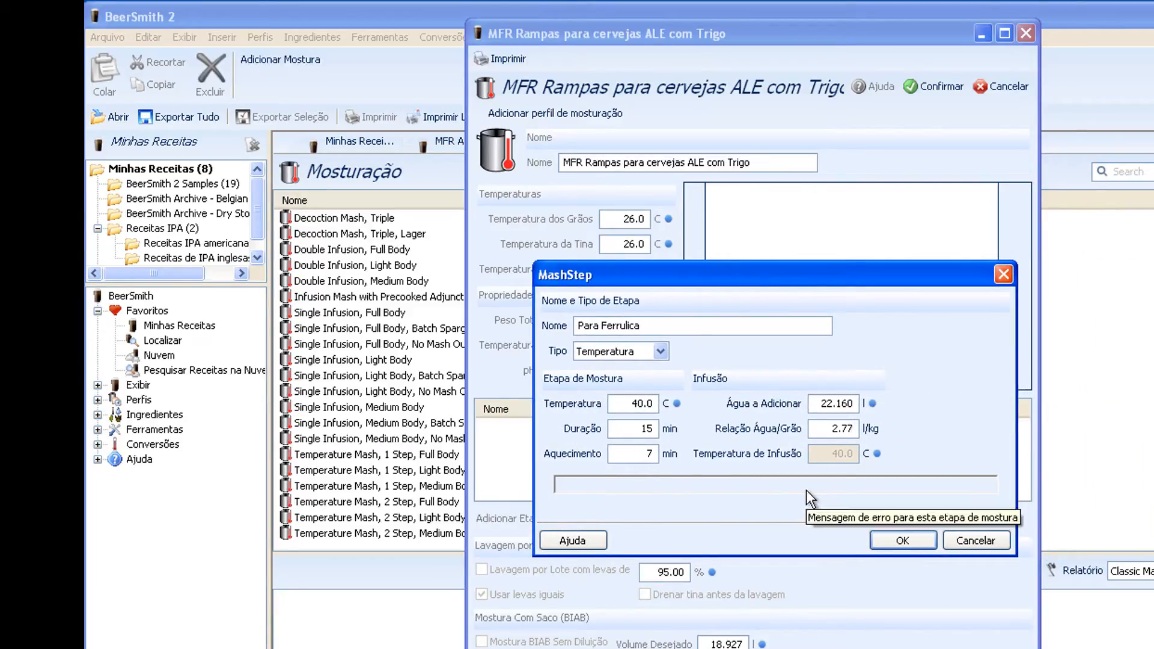
pyautogui.click(896, 544)
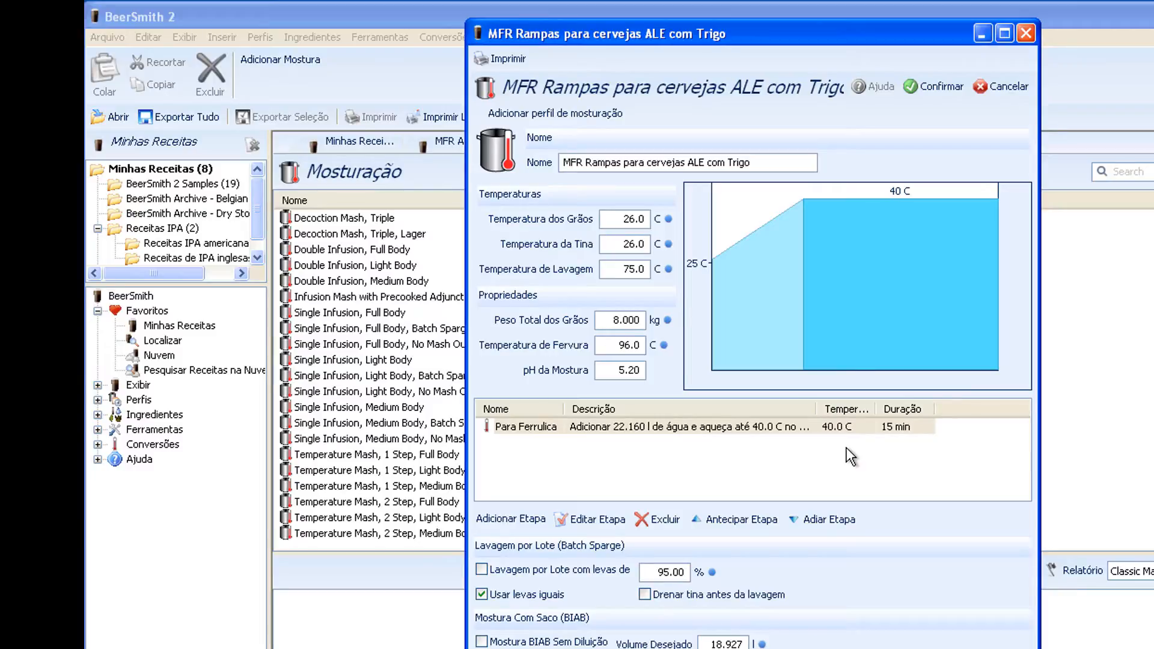
# Step: Start a second mash step named "Sacarificação" with the type Temperatura
pyautogui.click(515, 521)
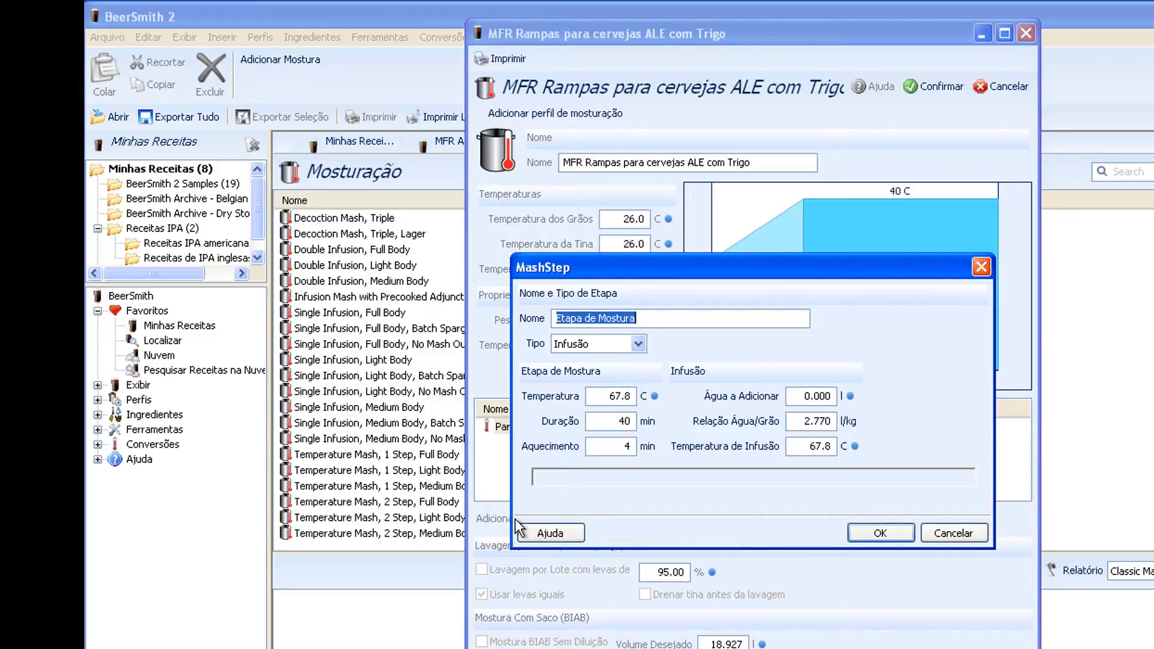
pyautogui.write('Sacarifi')
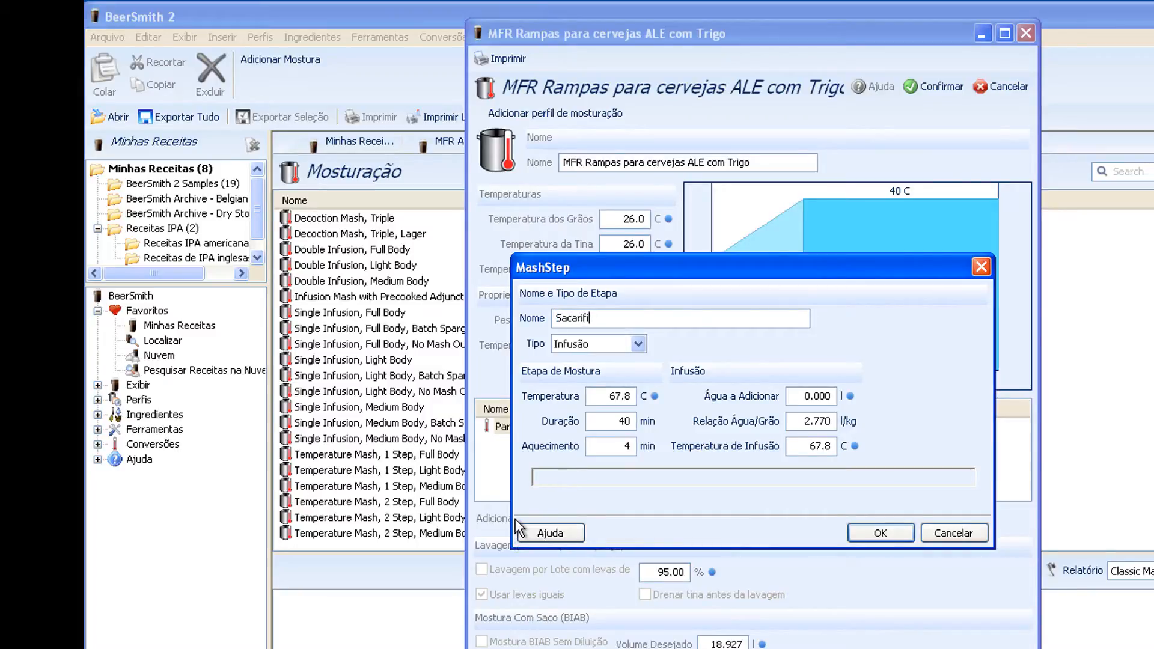
pyautogui.write('cação')
pyautogui.click(616, 346)
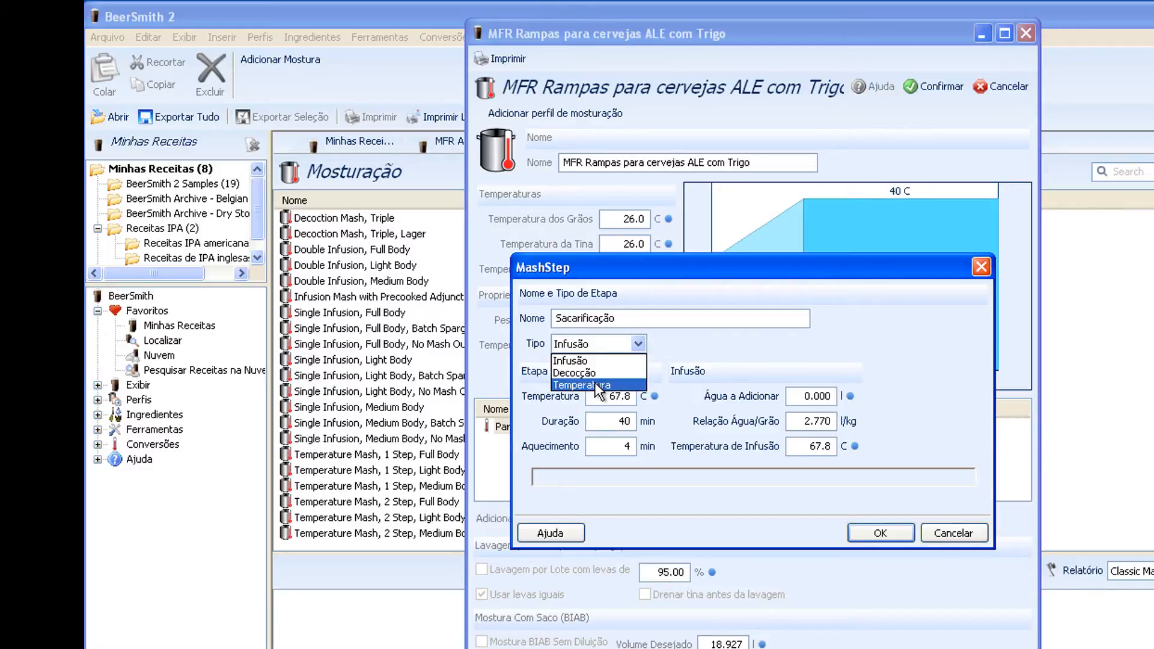
pyautogui.click(598, 385)
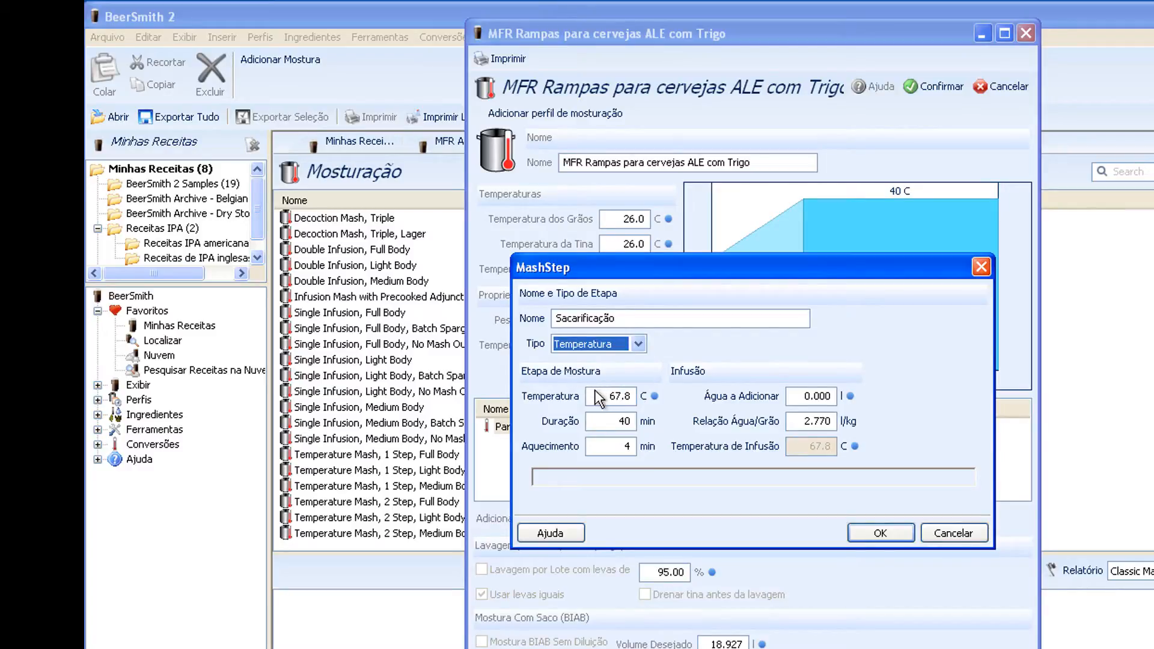
# Step: Set the Sacarificação step to 67 C for 60 min with 14 min of heating, and add it to the profile
pyautogui.press('Tab')
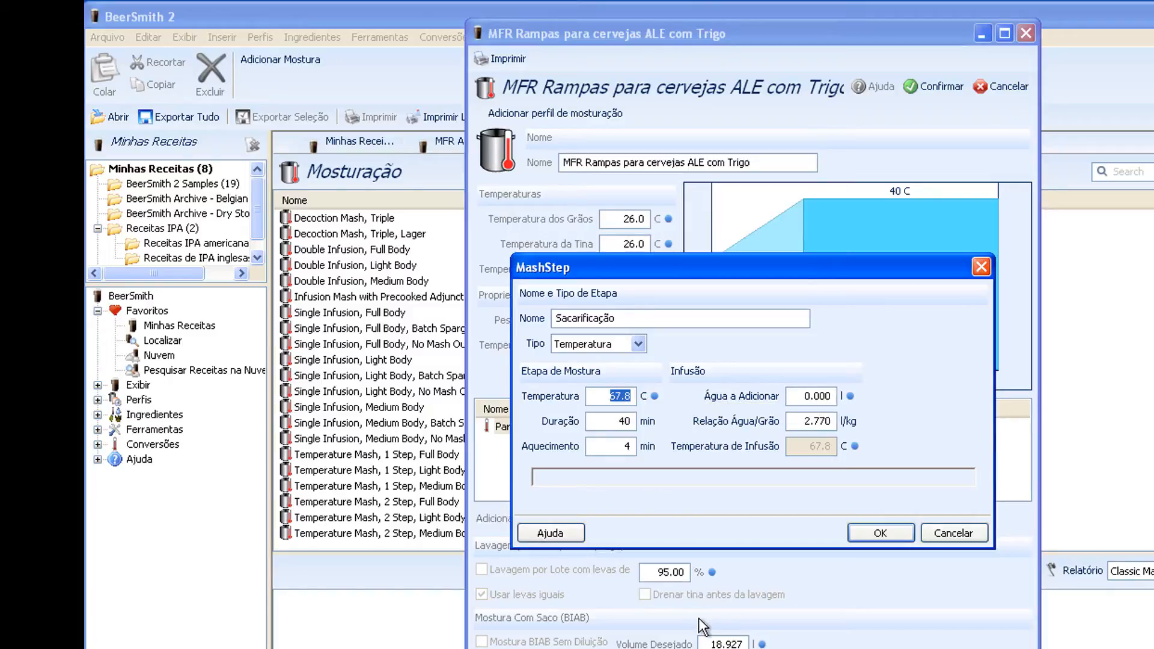
pyautogui.write('67')
pyautogui.press('Tab')
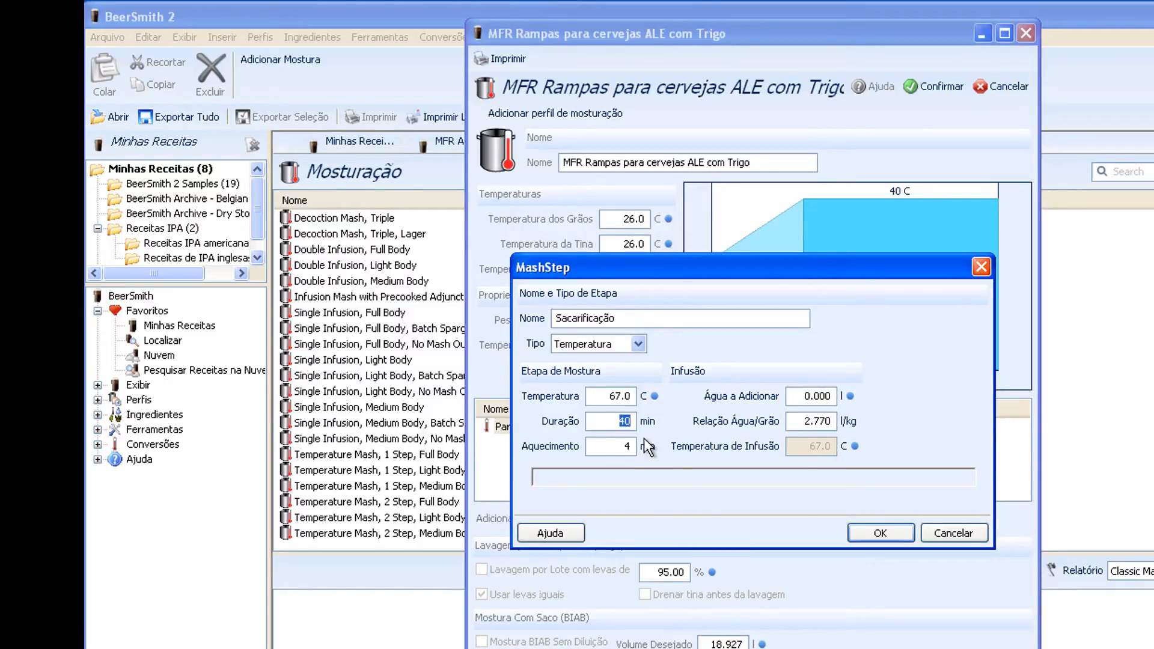
pyautogui.write('60')
pyautogui.doubleClick(633, 444)
pyautogui.write('14')
pyautogui.click(877, 532)
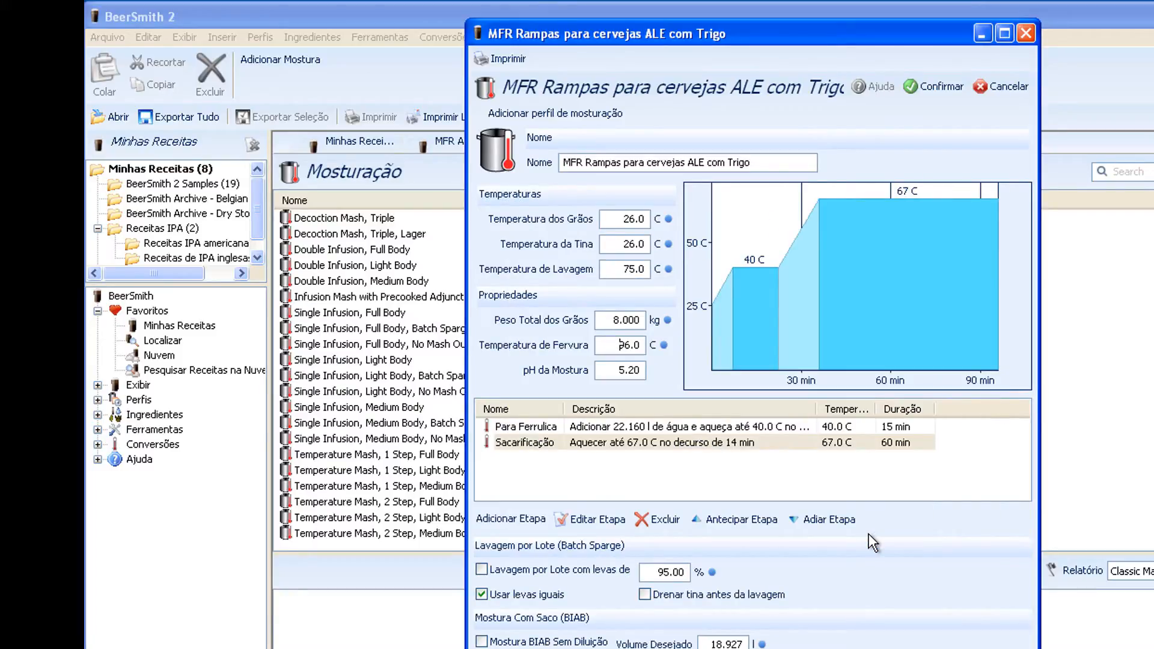
# Step: Add a third mash step named "MashOut" at 75 C for 10 min to the profile
pyautogui.click(525, 515)
pyautogui.write('MAsh')
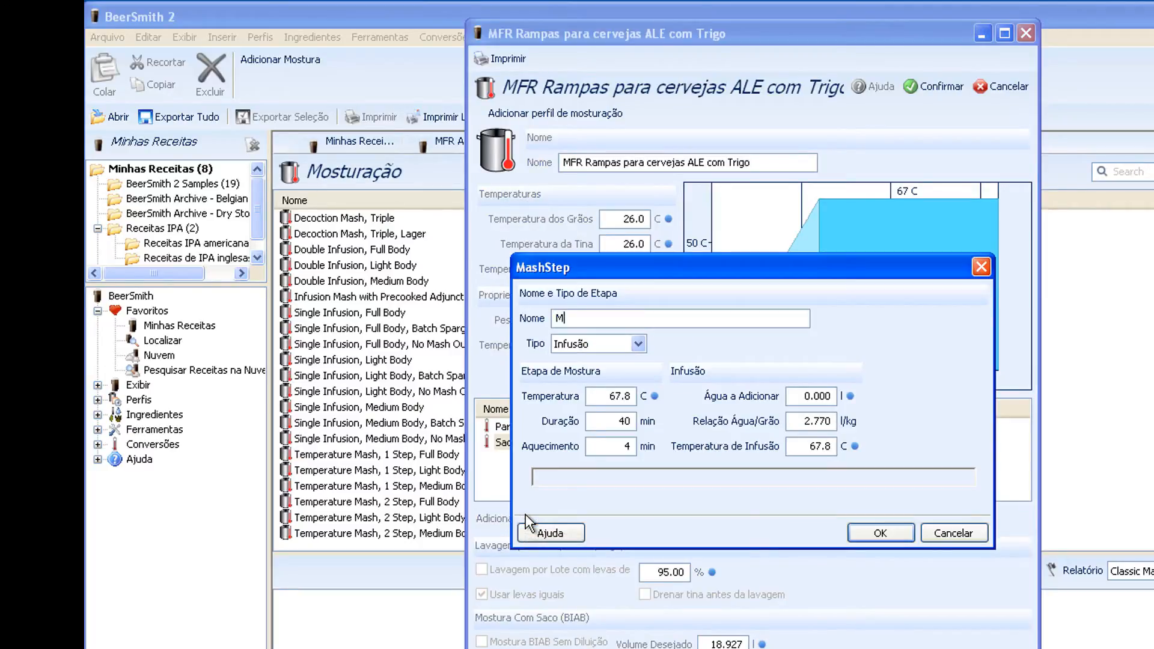
pyautogui.write('O')
pyautogui.write('75')
pyautogui.press('Tab')
pyautogui.moveTo(697, 265); pyautogui.dragTo(835, 474)
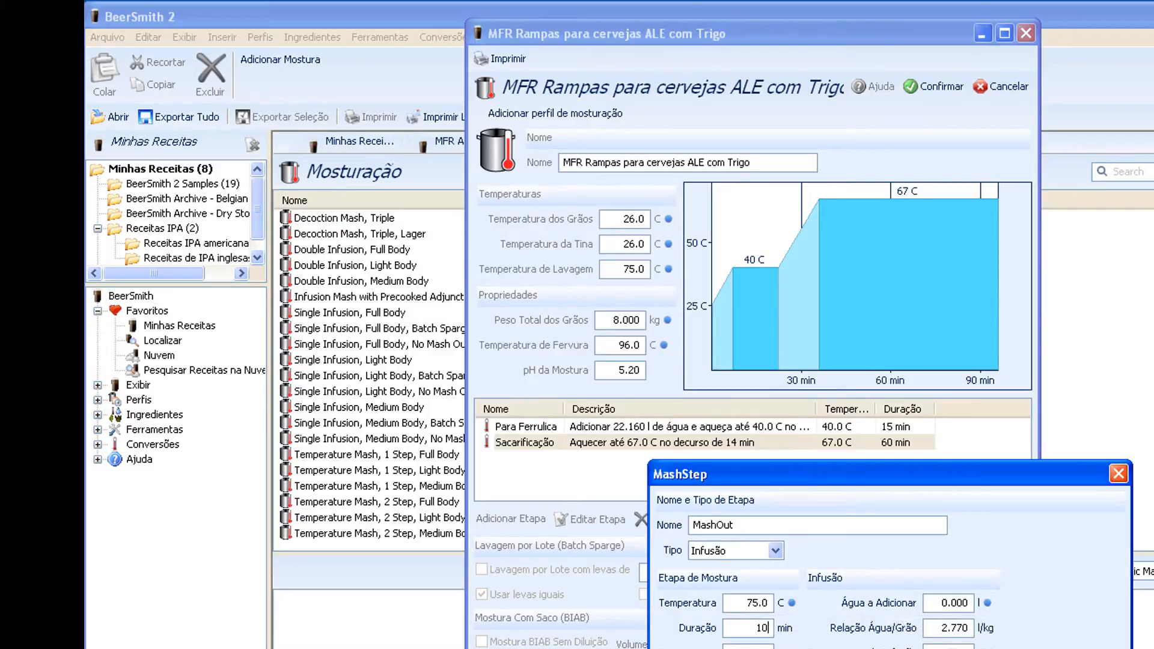
pyautogui.press('Return')
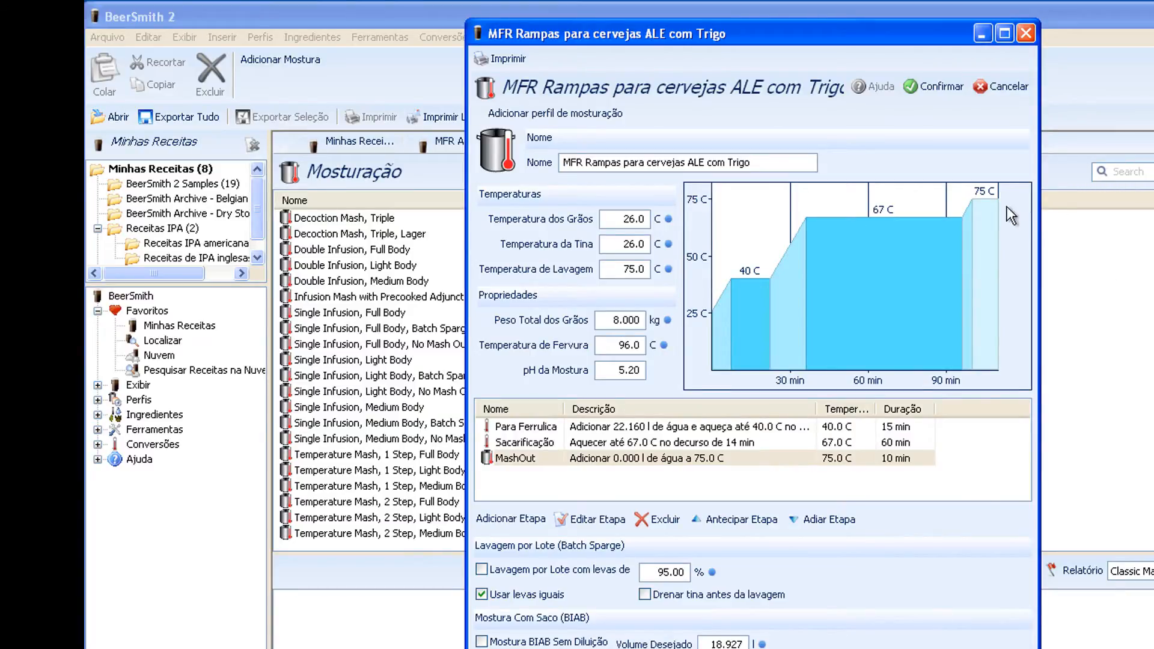
# Step: Change the type of the MashOut step to Temperatura
pyautogui.doubleClick(521, 459)
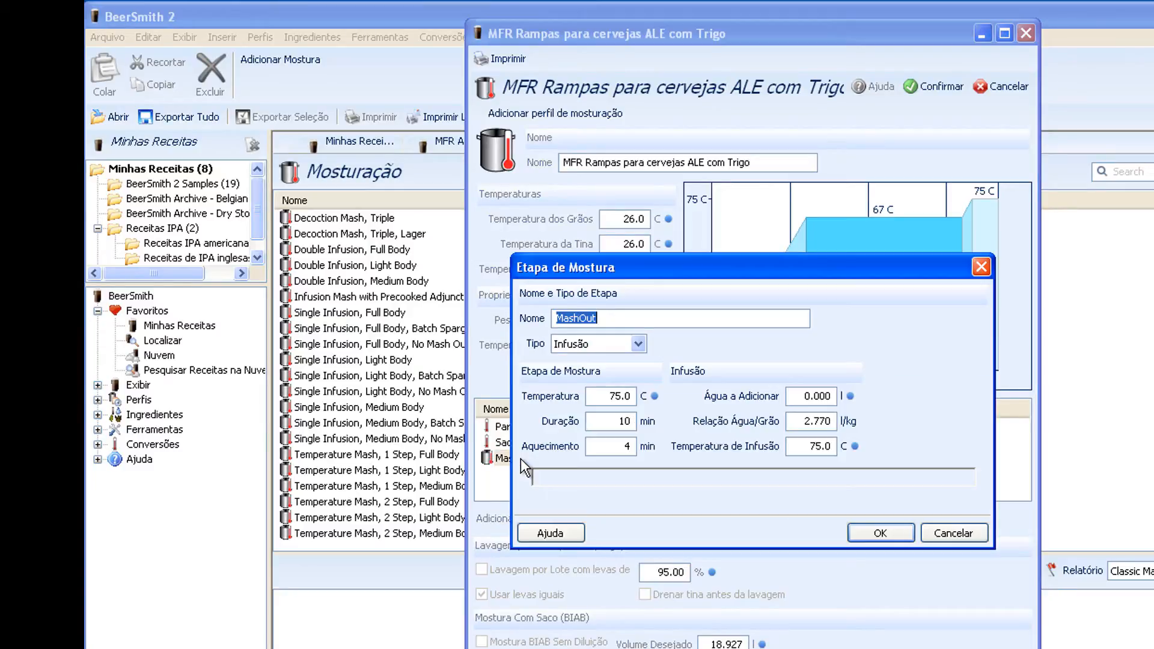
pyautogui.click(575, 346)
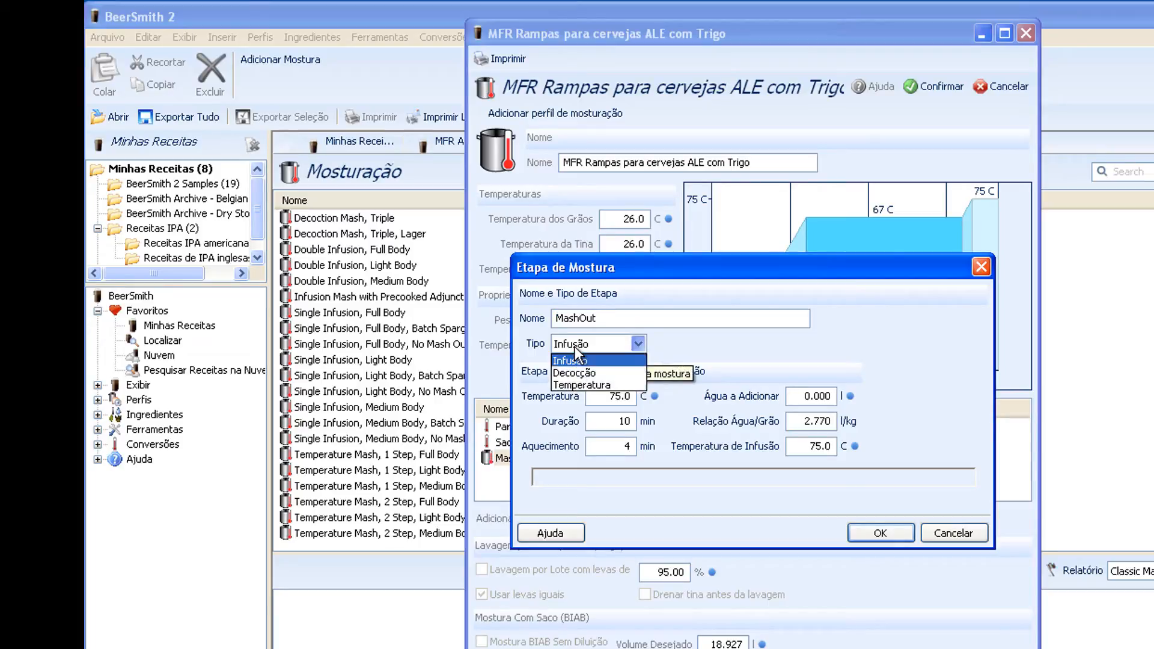
pyautogui.click(583, 385)
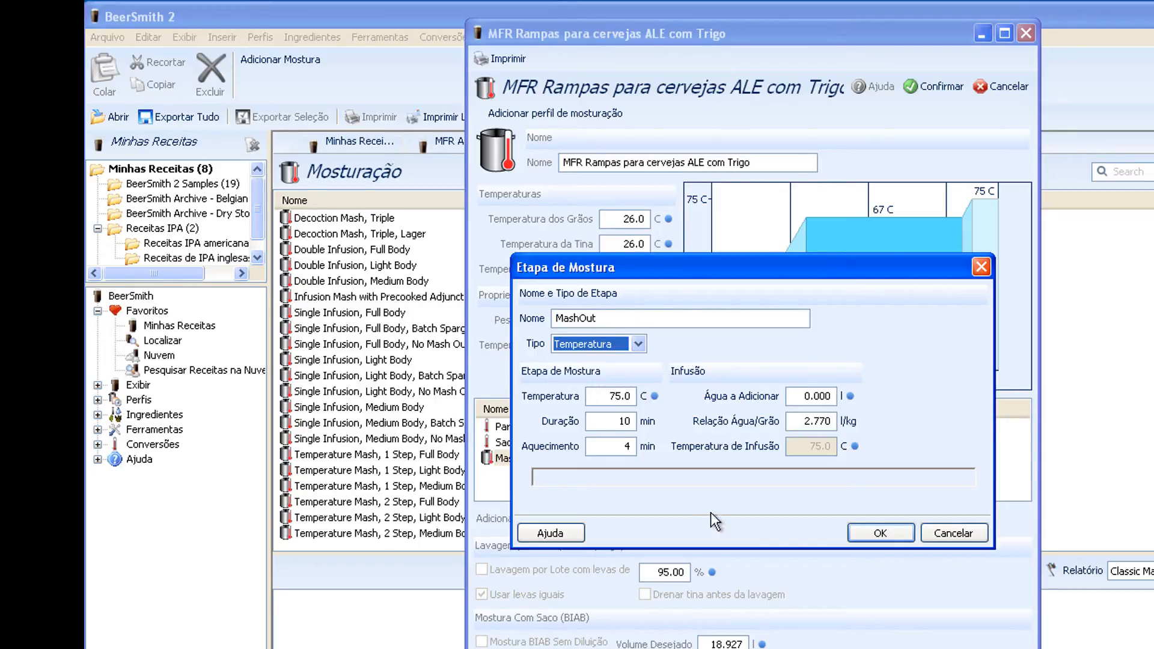
pyautogui.click(873, 531)
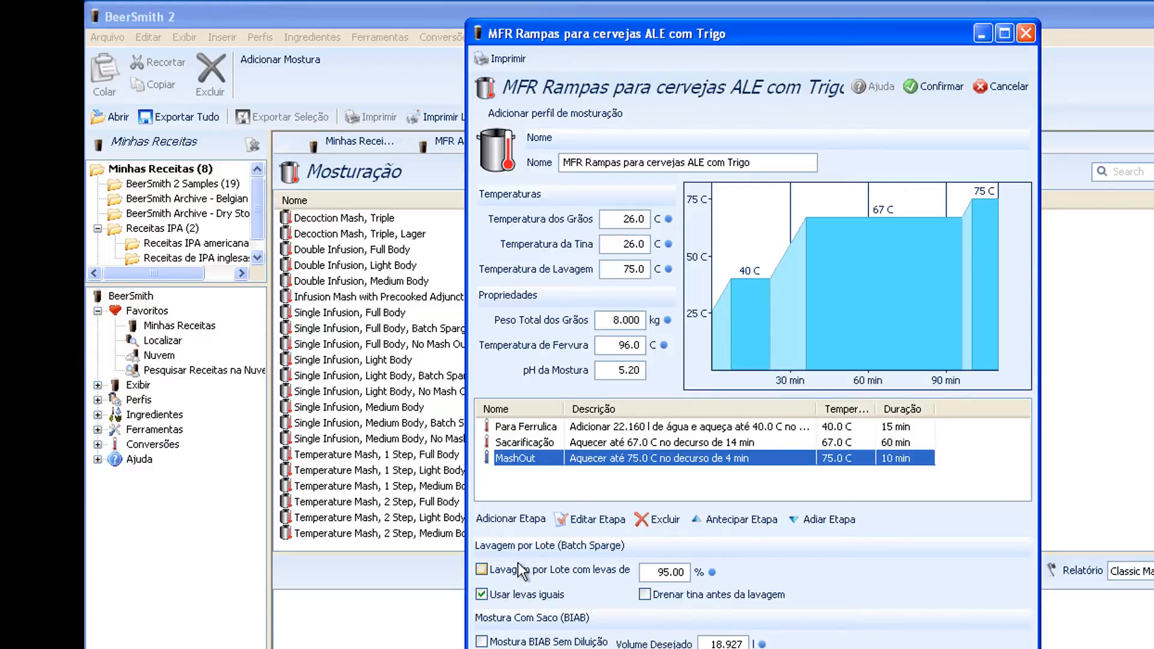
# Step: Enable batch sparging at 100 % with the tun drained before sparging, and save the mash profile
pyautogui.click(481, 569)
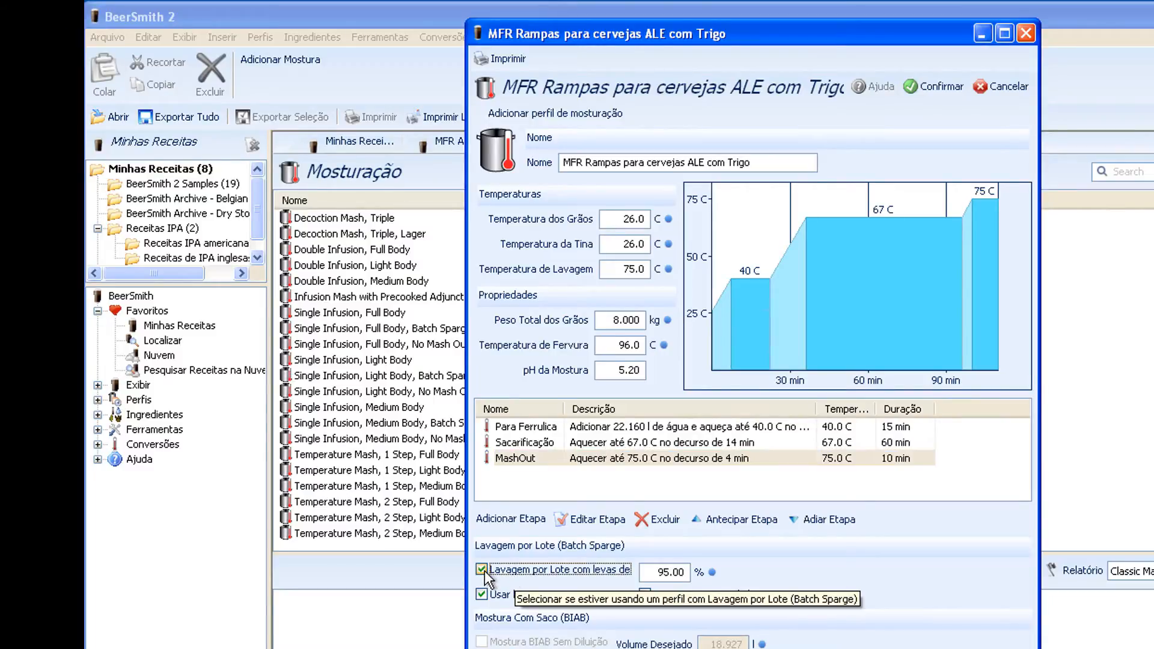
pyautogui.doubleClick(657, 572)
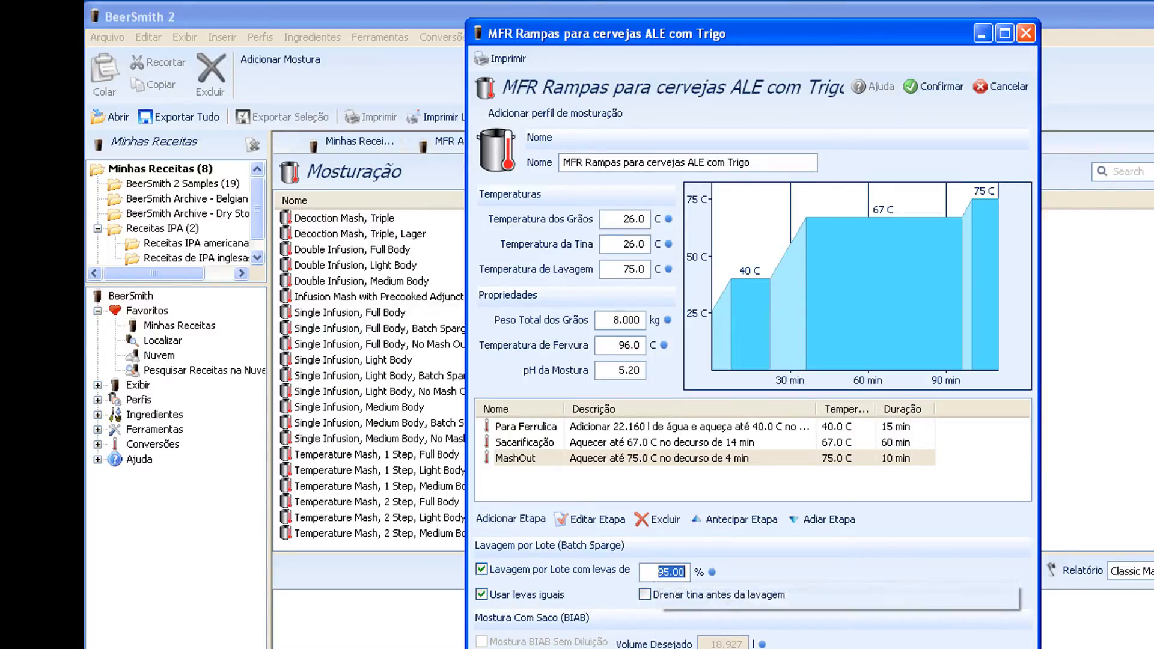
pyautogui.write('100')
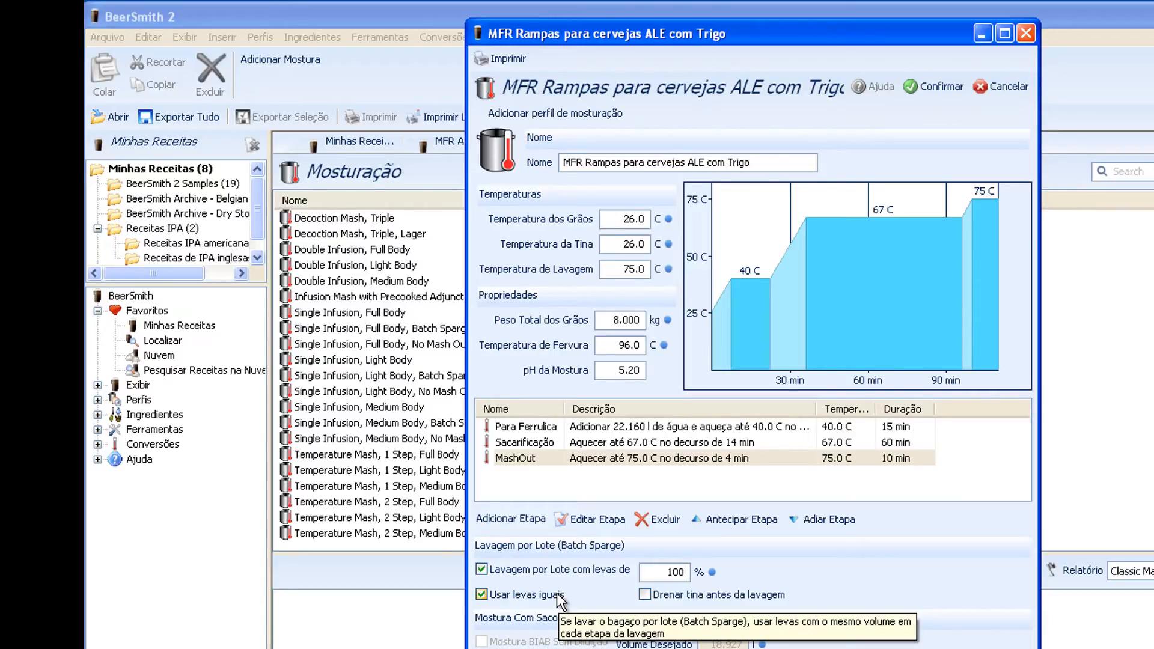
pyautogui.click(645, 594)
pyautogui.click(929, 90)
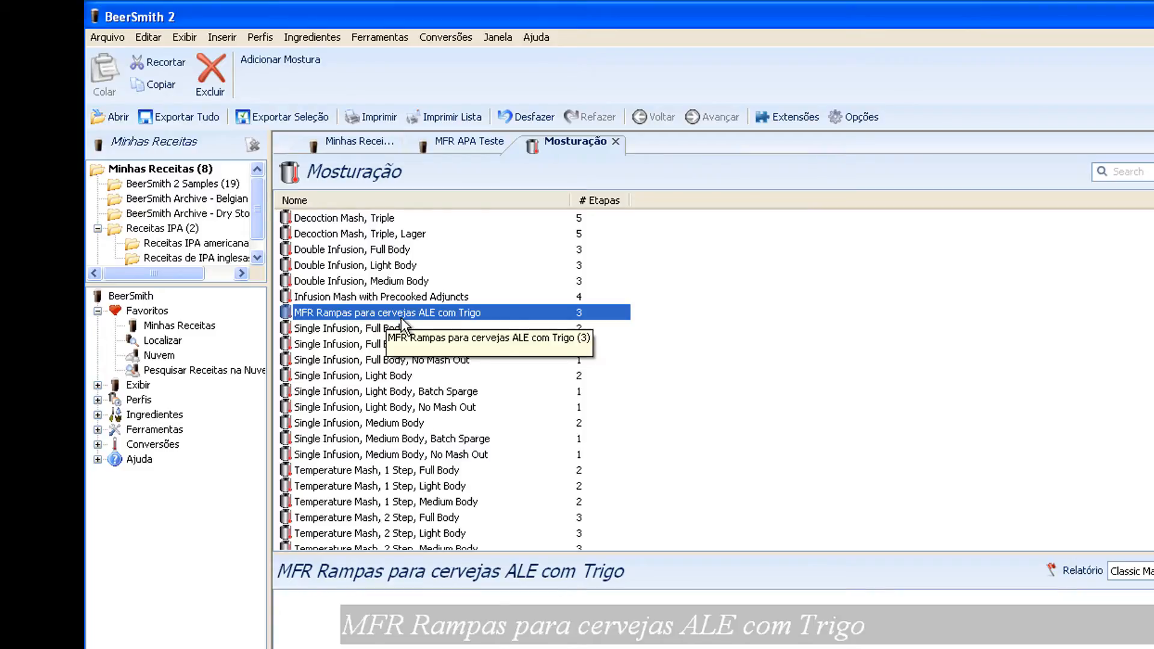
# Step: Assign the mash profile "MFR Rampas para cervejas ALE com Trigo" to the MFR APA Teste recipe
pyautogui.click(449, 142)
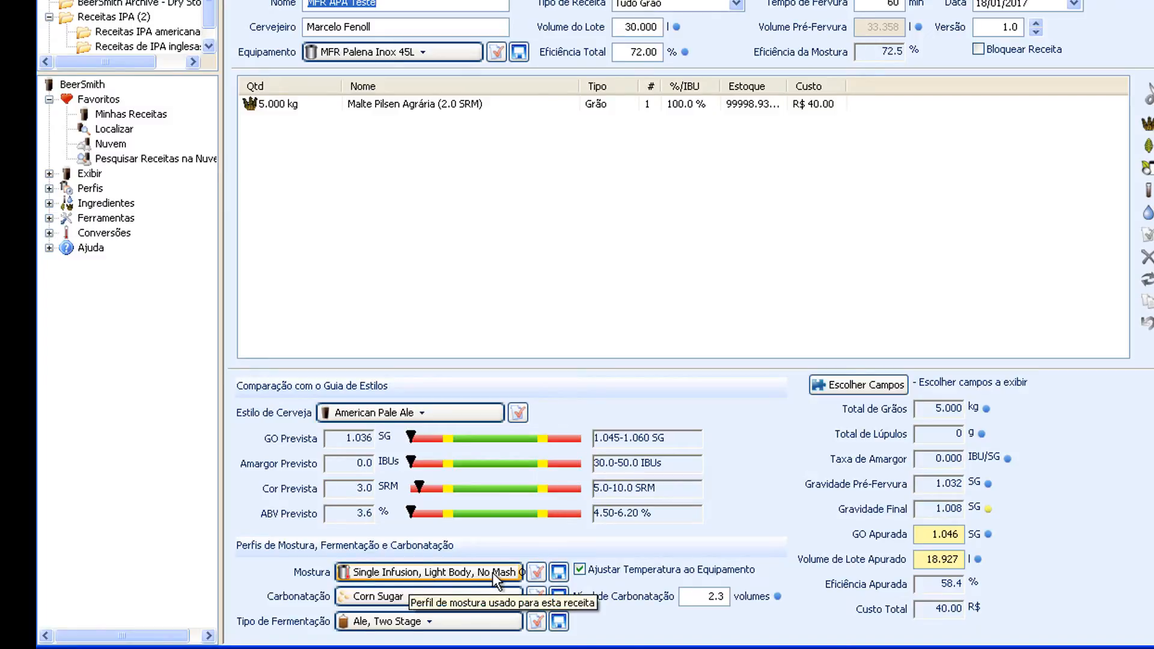
pyautogui.click(511, 577)
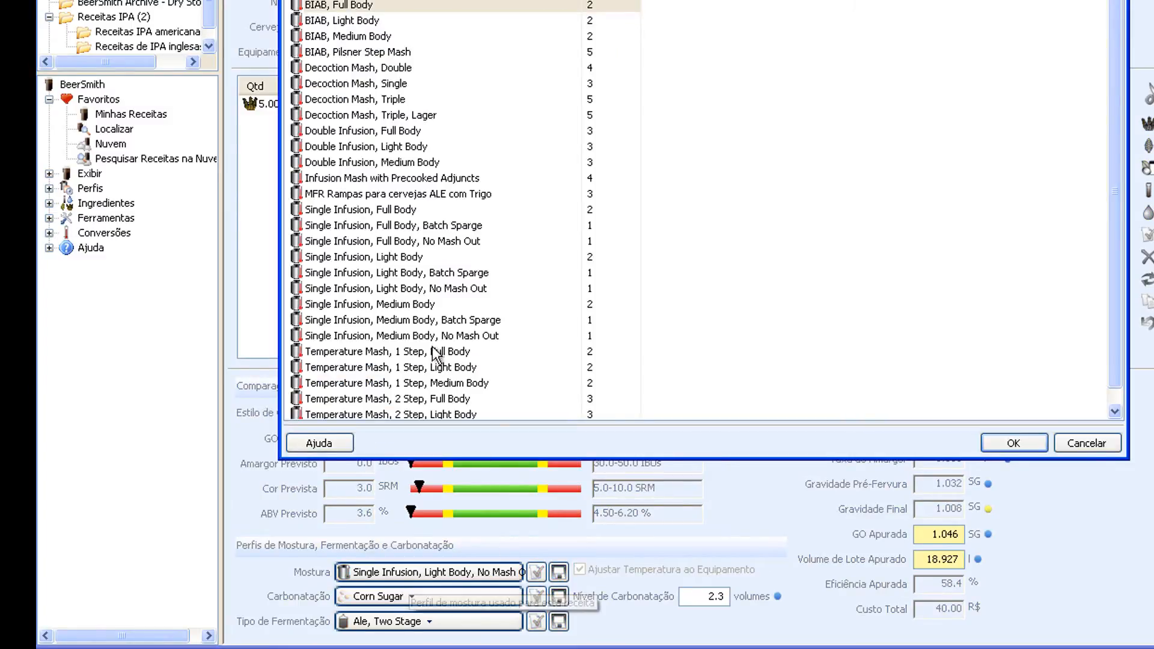
pyautogui.click(351, 197)
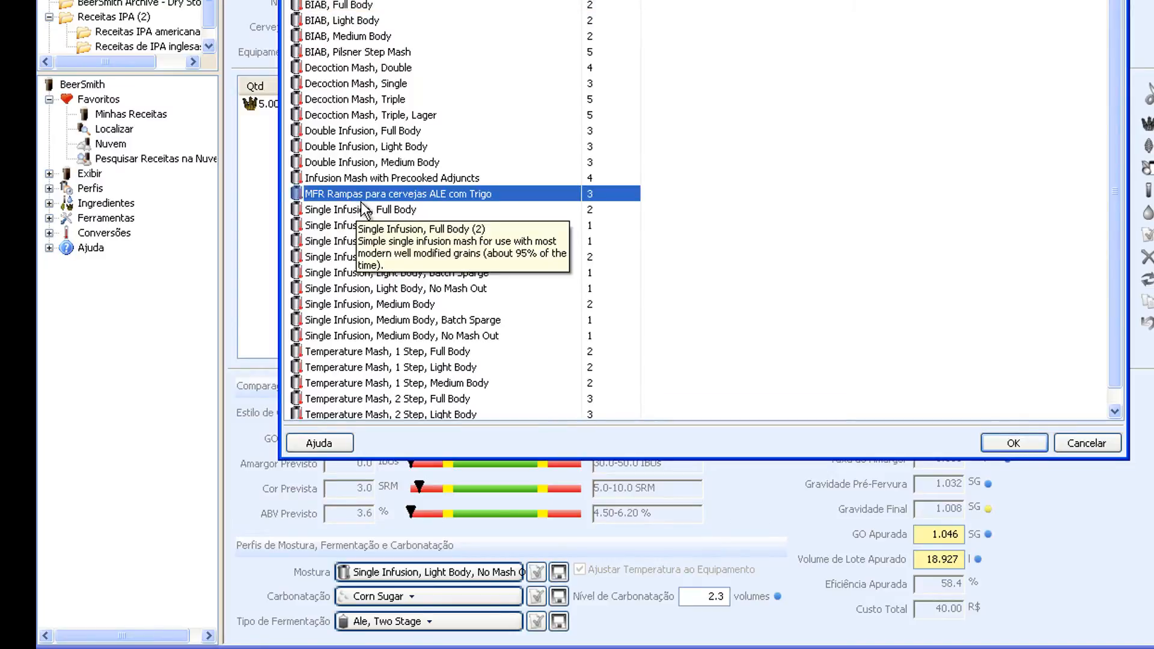
pyautogui.click(999, 442)
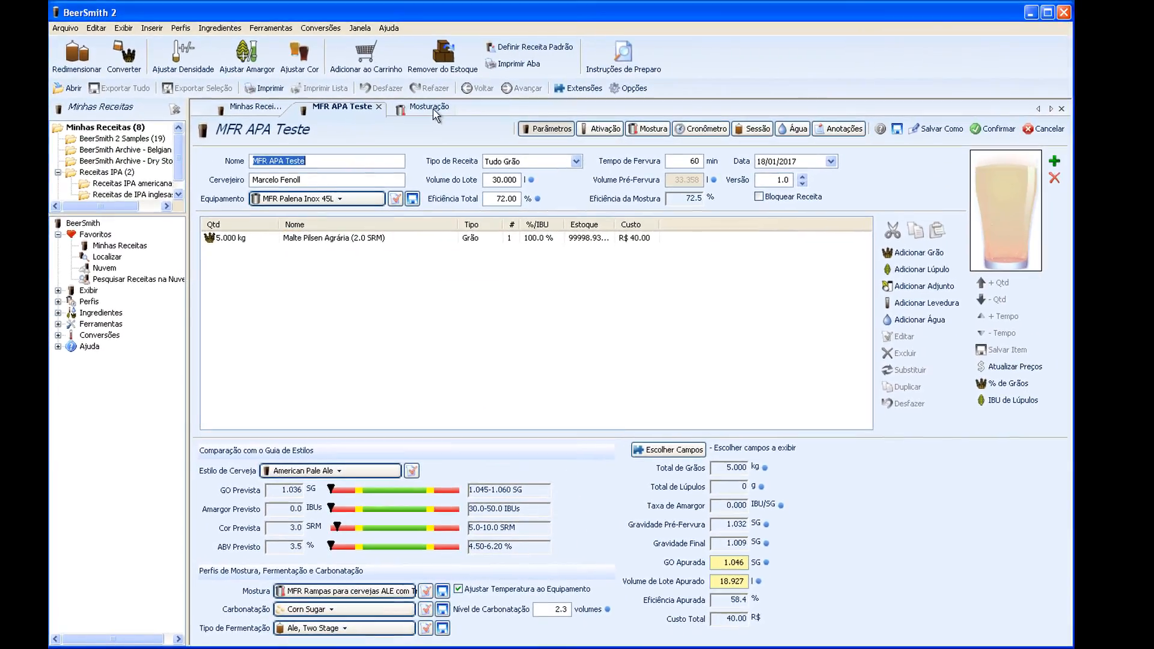
# Step: Check the stored mash profile in the list, and inspect the total grain weight in the MFR APA Teste recipe's mash profile
pyautogui.click(420, 108)
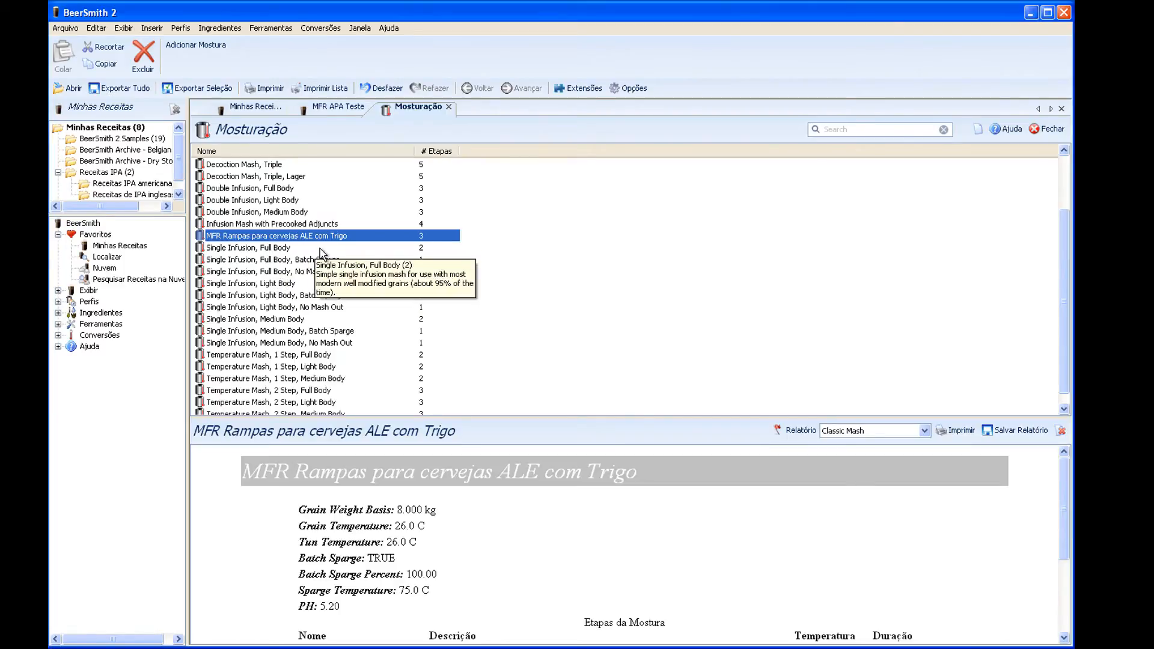
pyautogui.click(332, 107)
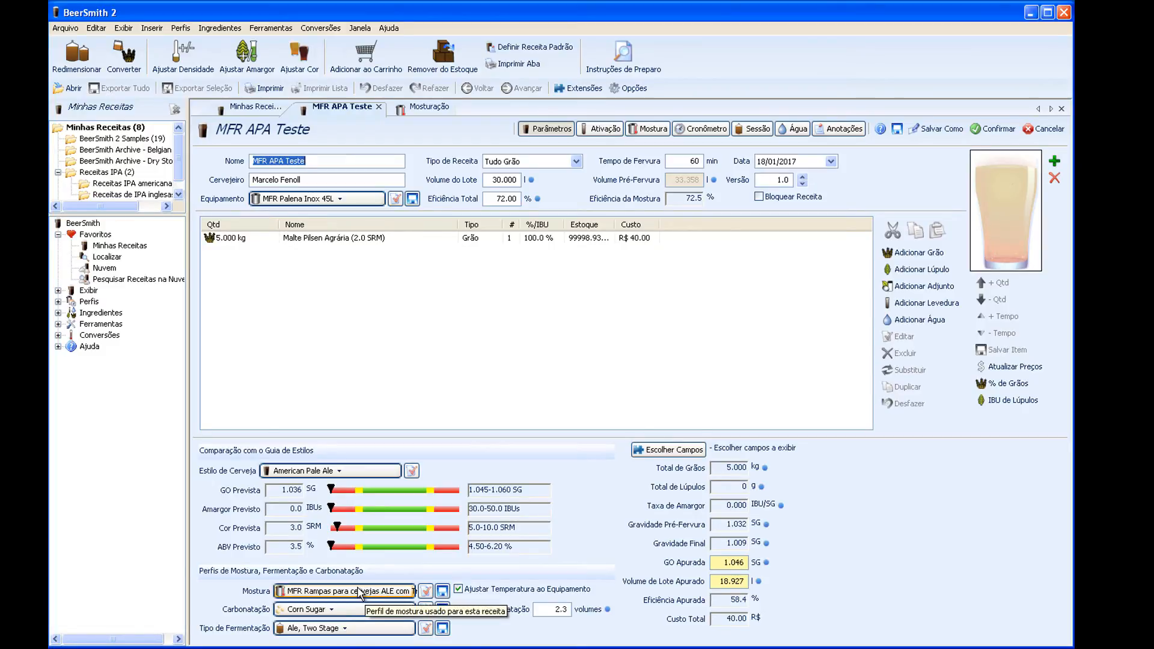
pyautogui.click(426, 592)
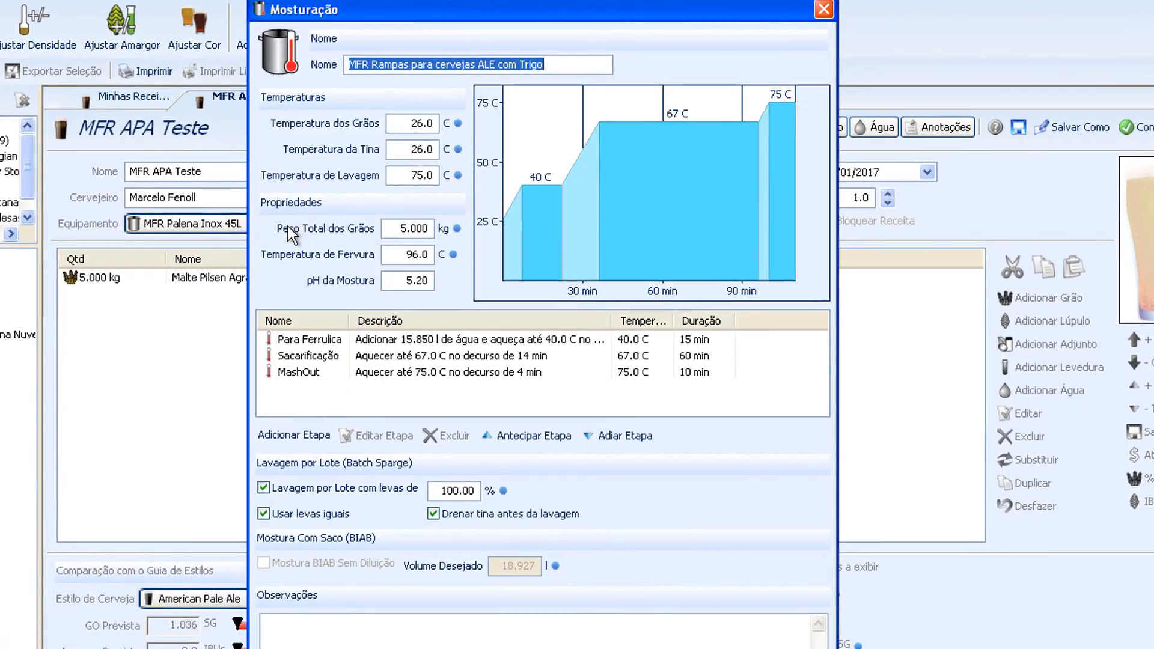
pyautogui.click(398, 228)
pyautogui.doubleClick(398, 229)
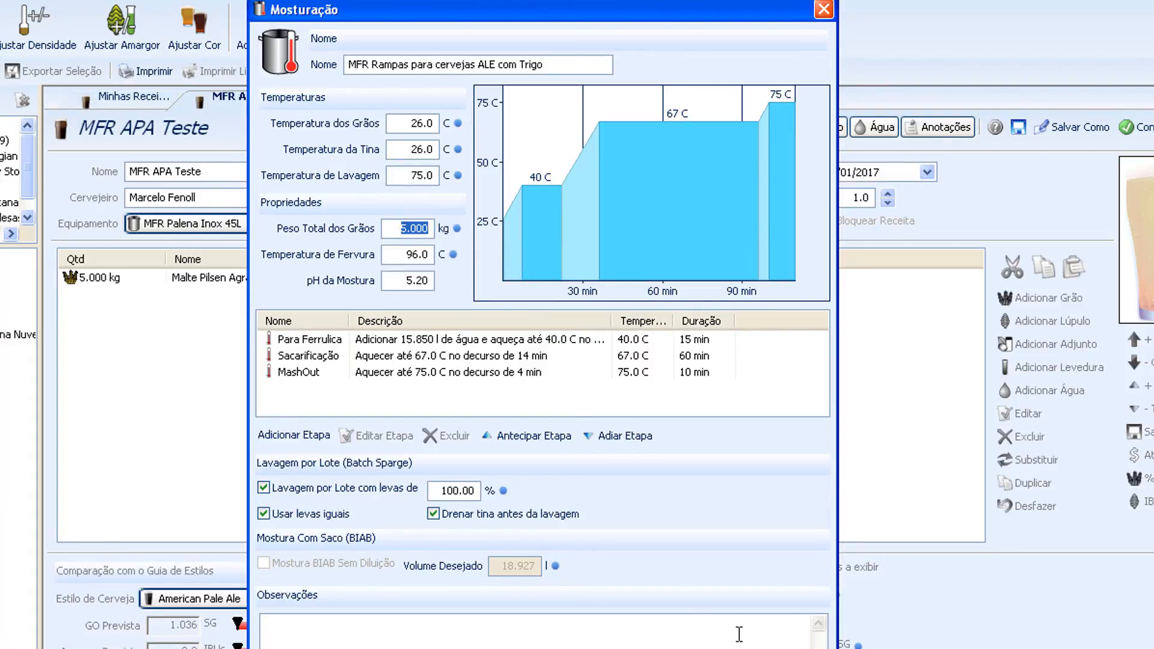
pyautogui.click(559, 648)
# Step: Set the quantity of Malte Pilsen Agrária in the recipe to 10 kg
pyautogui.doubleClick(77, 274)
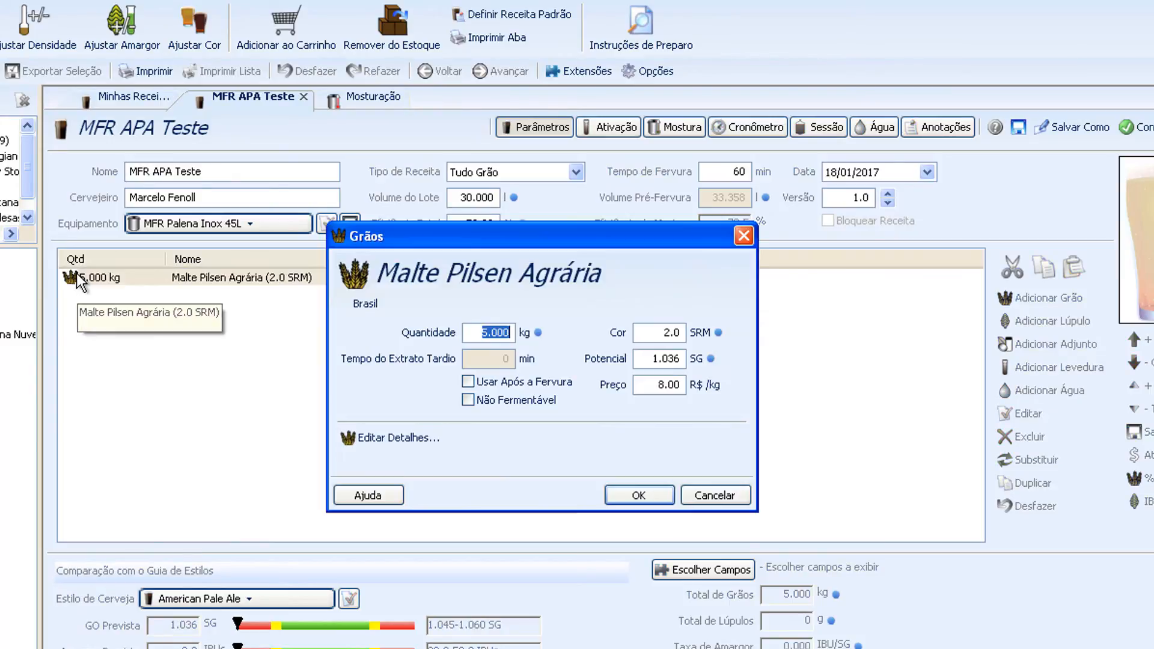
pyautogui.write('10')
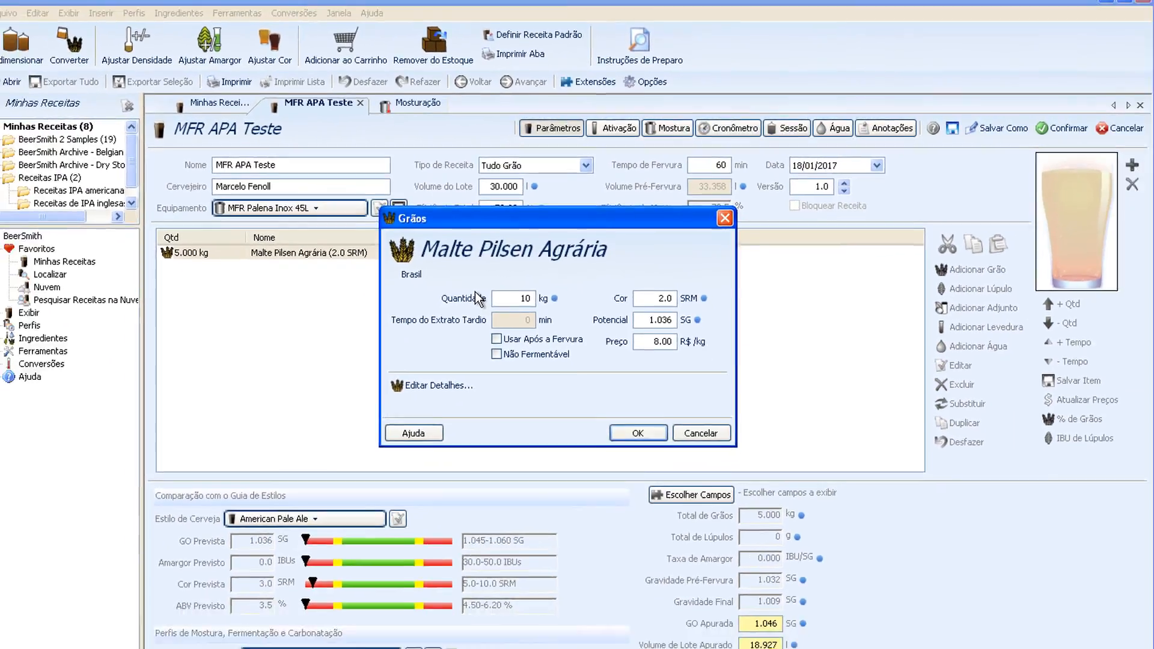
pyautogui.press('Return')
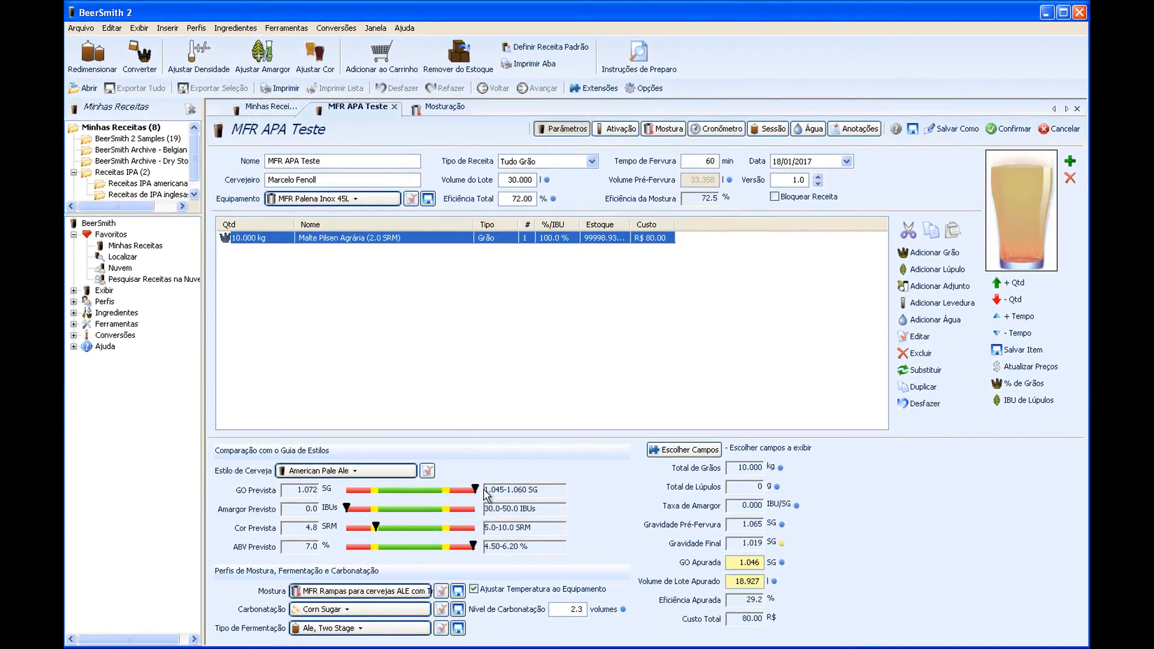
# Step: Reduce the Malte Pilsen Agrária quantity in small decrements to 7.2 kg, bringing the original gravity within the American Pale Ale range
pyautogui.click(1014, 302)
pyautogui.click(1015, 302)
pyautogui.click(1015, 303)
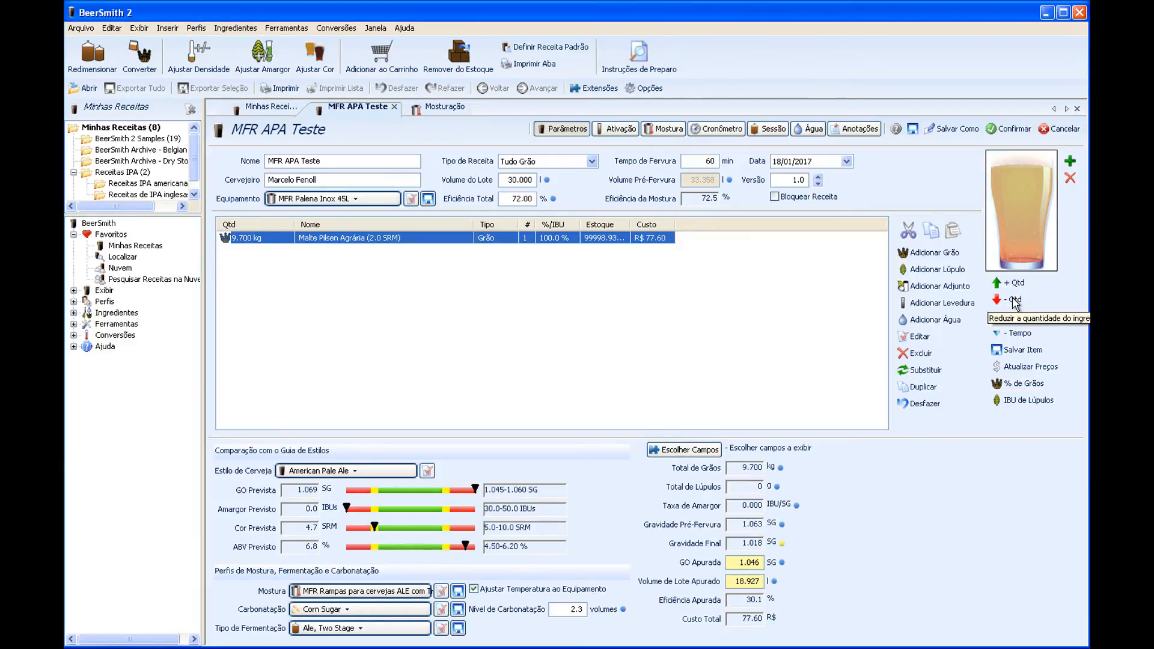
pyautogui.click(1015, 304)
pyautogui.click(1014, 302)
pyautogui.click(1014, 302)
pyautogui.click(1014, 302)
pyautogui.click(1015, 302)
pyautogui.click(1014, 302)
pyautogui.click(1015, 301)
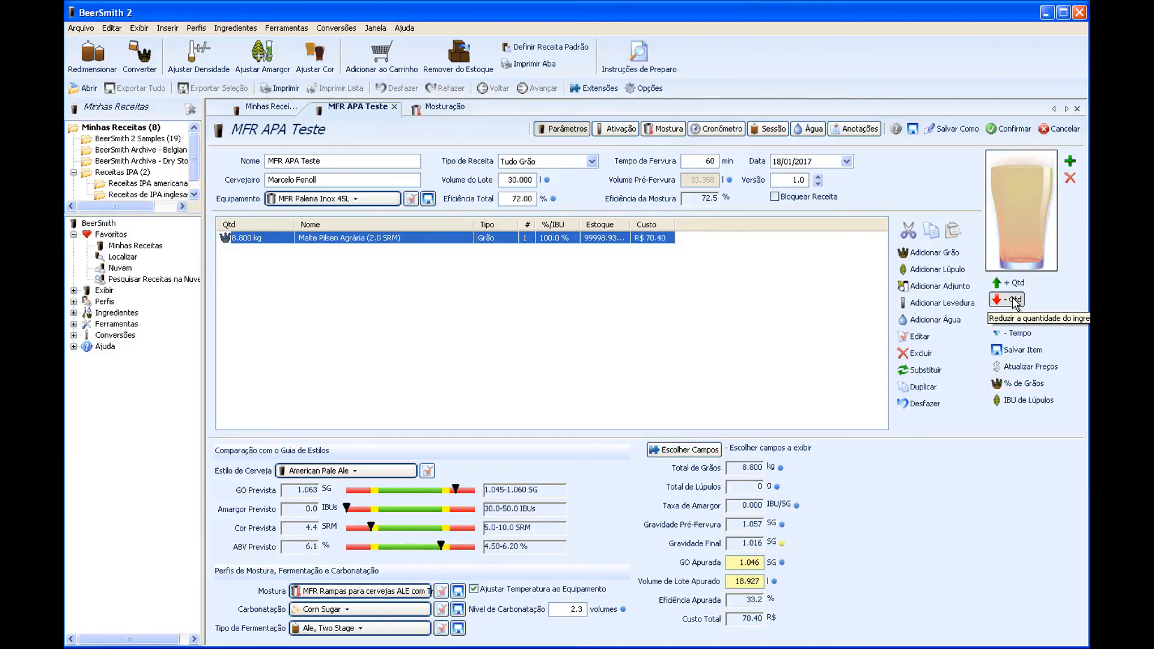
pyautogui.click(1015, 302)
pyautogui.click(1014, 302)
pyautogui.click(1015, 301)
pyautogui.click(1014, 301)
pyautogui.click(1015, 302)
pyautogui.click(1014, 302)
pyautogui.click(1014, 302)
pyautogui.click(1014, 301)
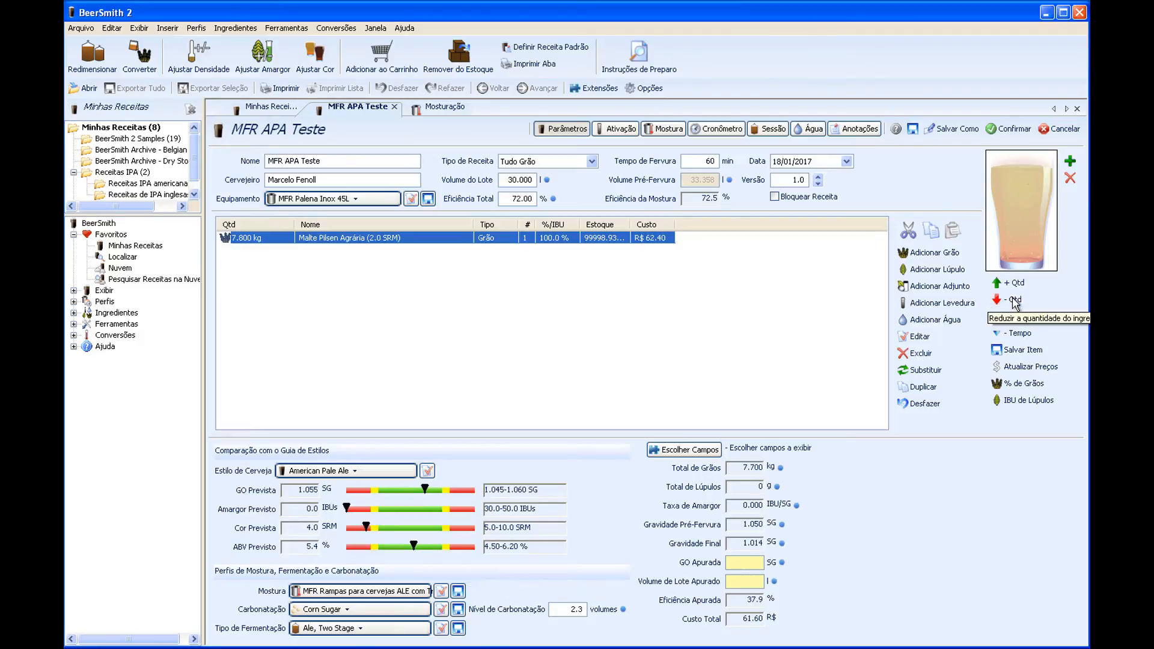
pyautogui.click(1014, 302)
pyautogui.click(1014, 301)
pyautogui.click(1015, 302)
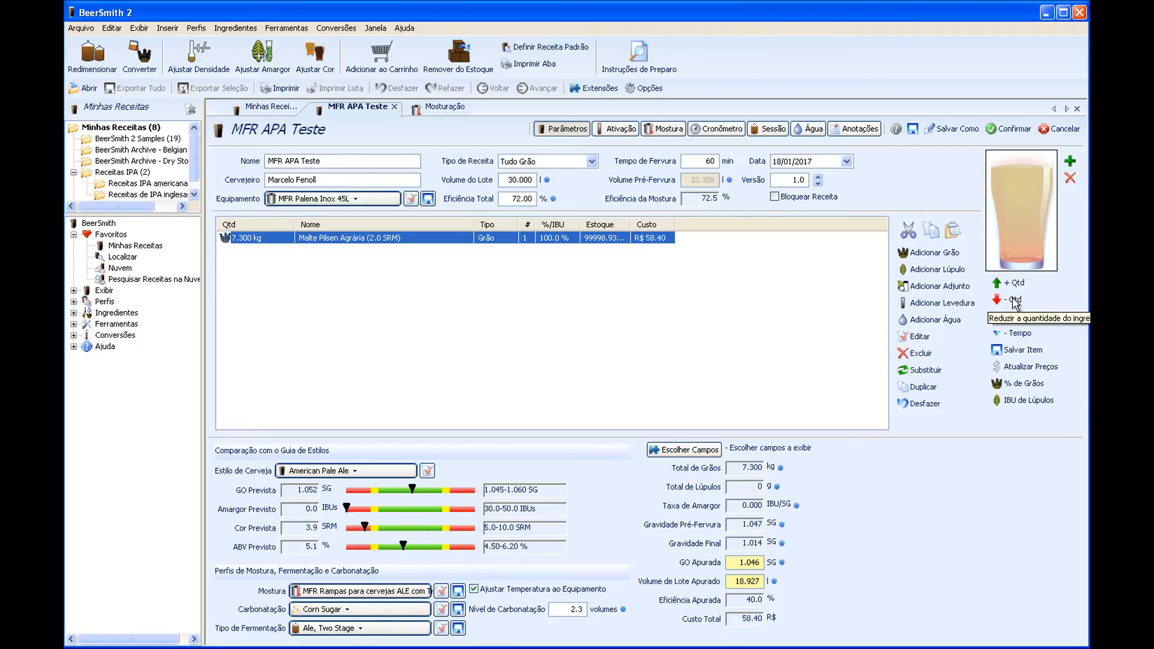
pyautogui.click(1014, 301)
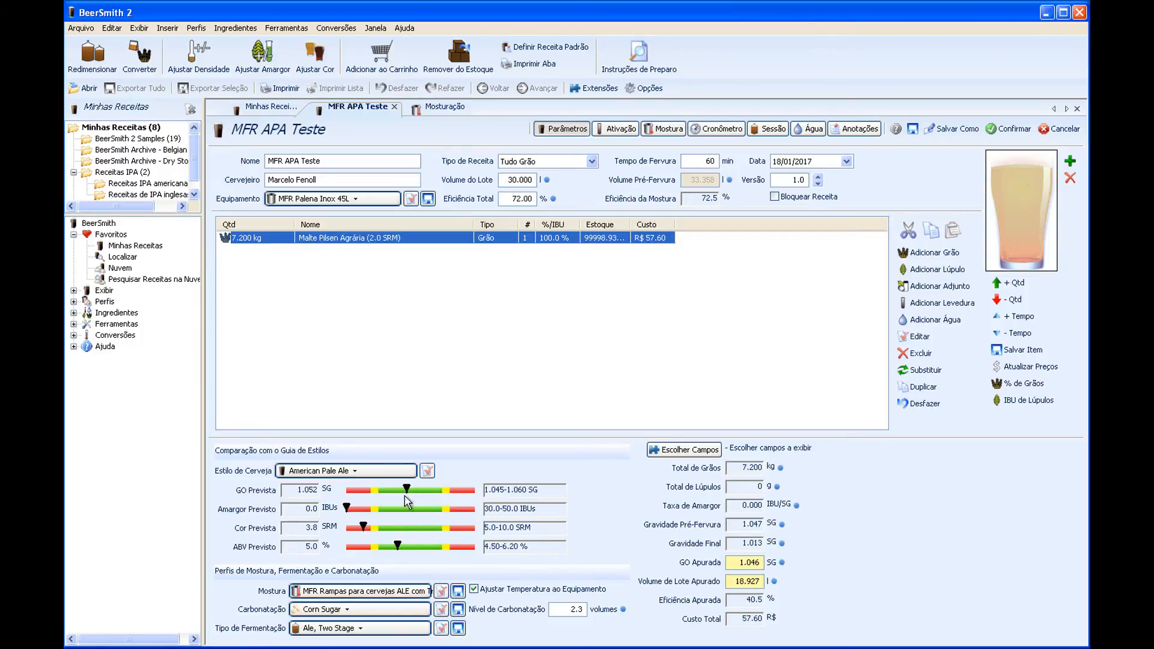
# Step: Examine the total grain weight and the Para Ferrulica water volume in the recipe's own mash profile
pyautogui.moveTo(407, 498)
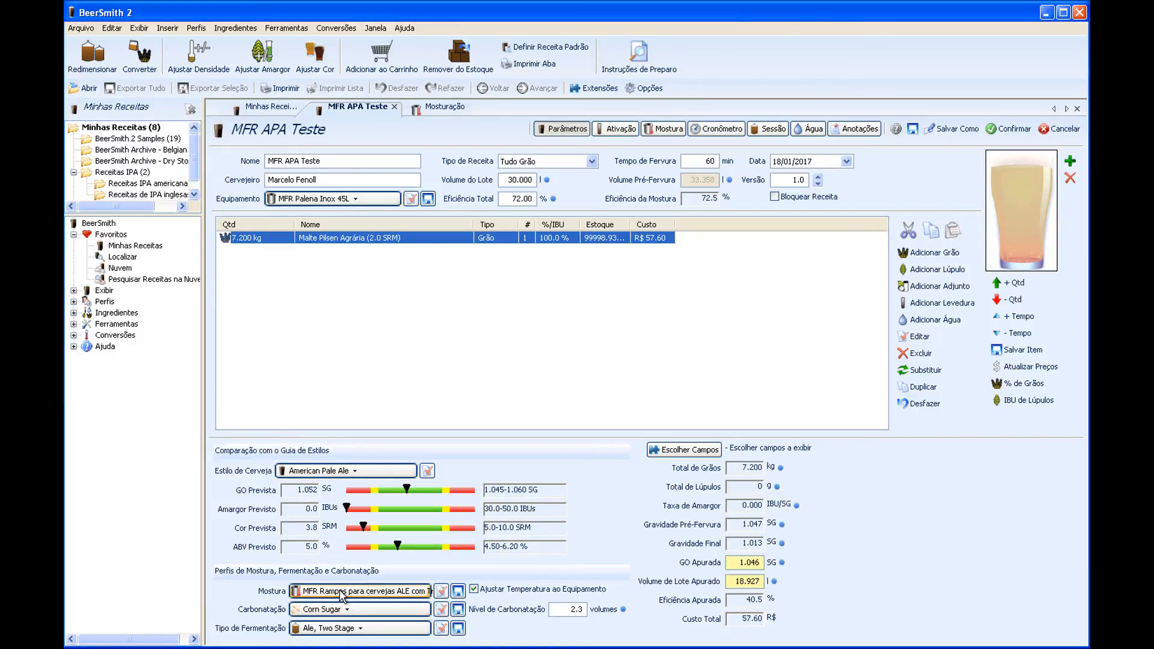
pyautogui.click(441, 592)
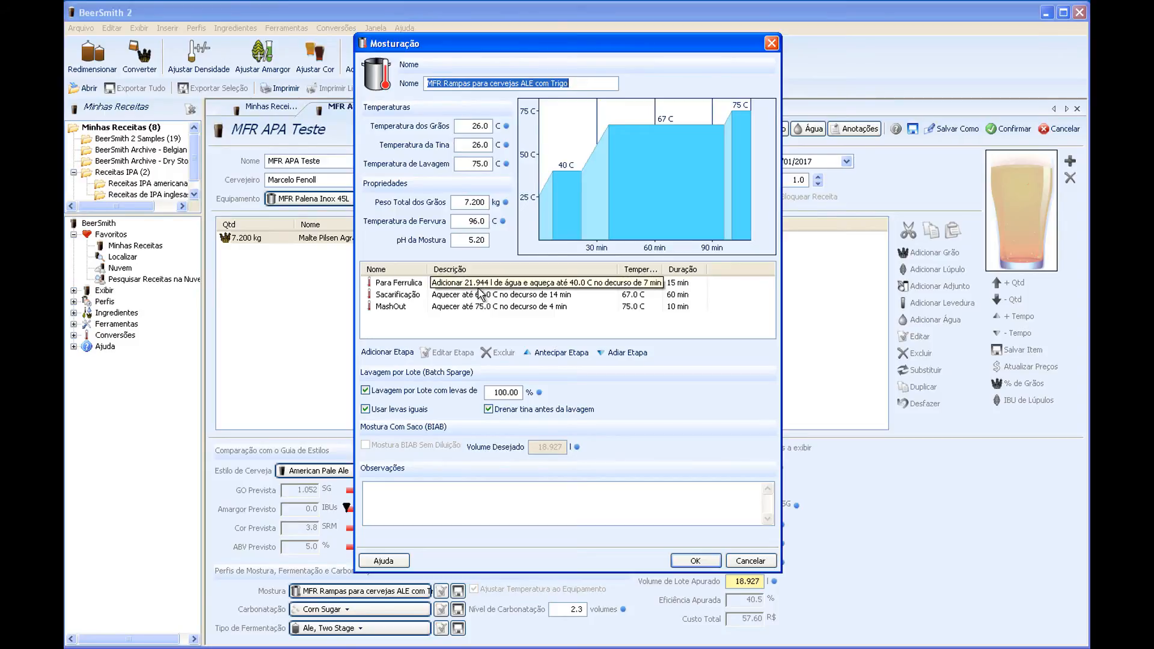
pyautogui.click(692, 560)
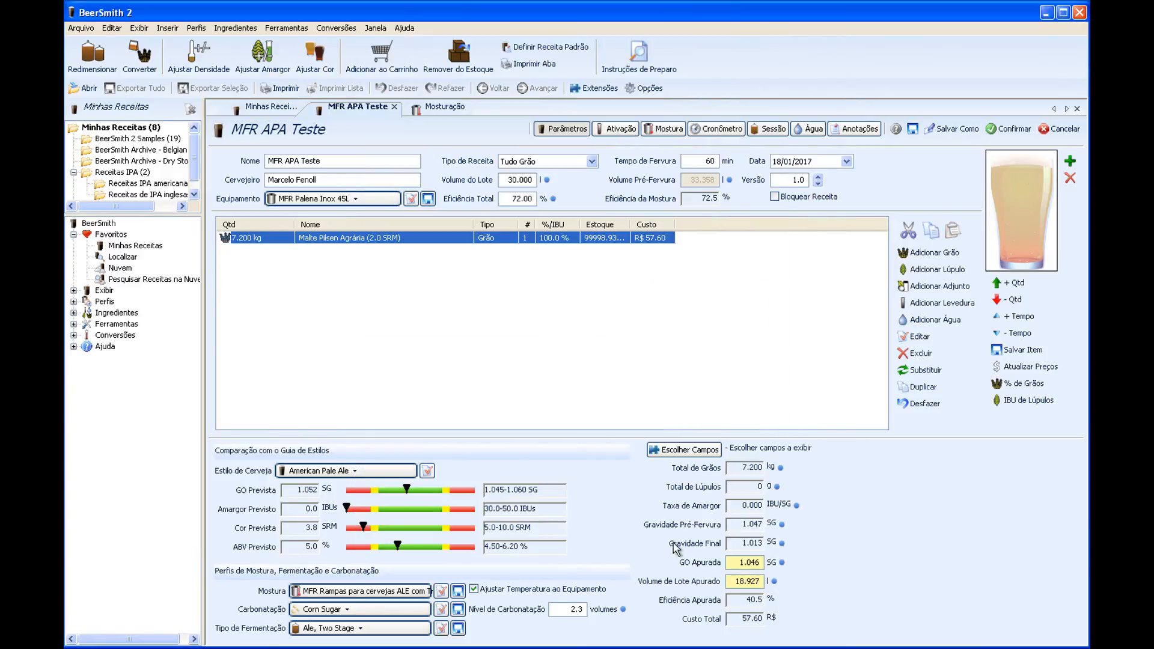
# Step: Examine the total grain weight in the stored "MFR Rampas para cervejas ALE com Trigo" profile for comparison with the recipe
pyautogui.click(443, 108)
pyautogui.doubleClick(286, 241)
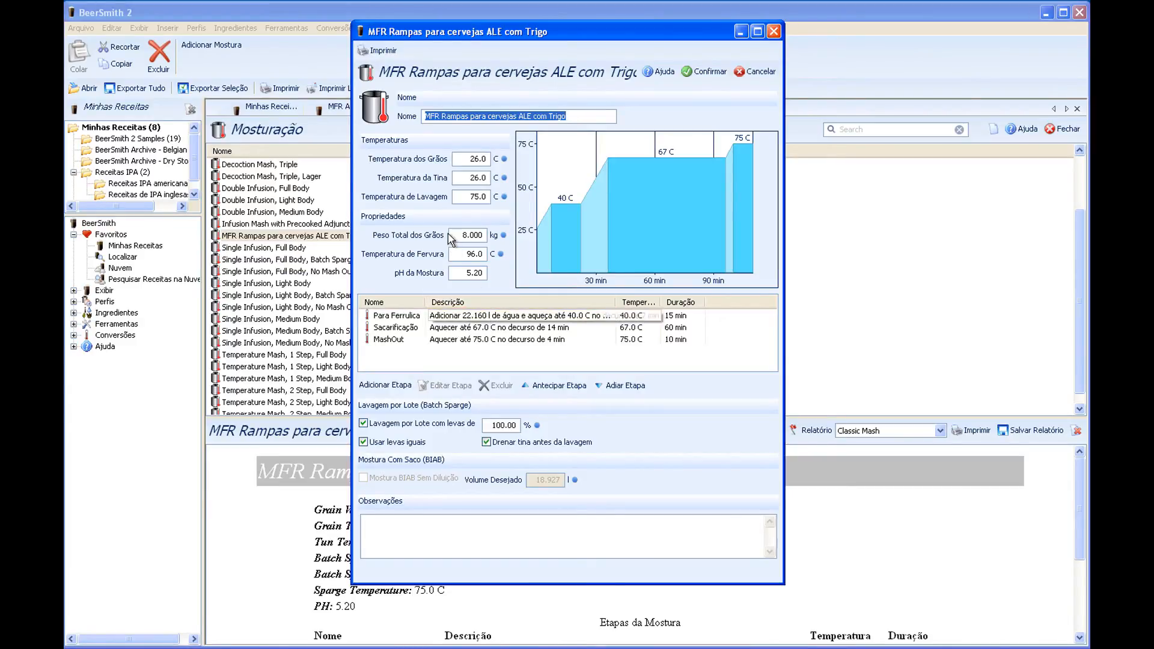
pyautogui.click(772, 33)
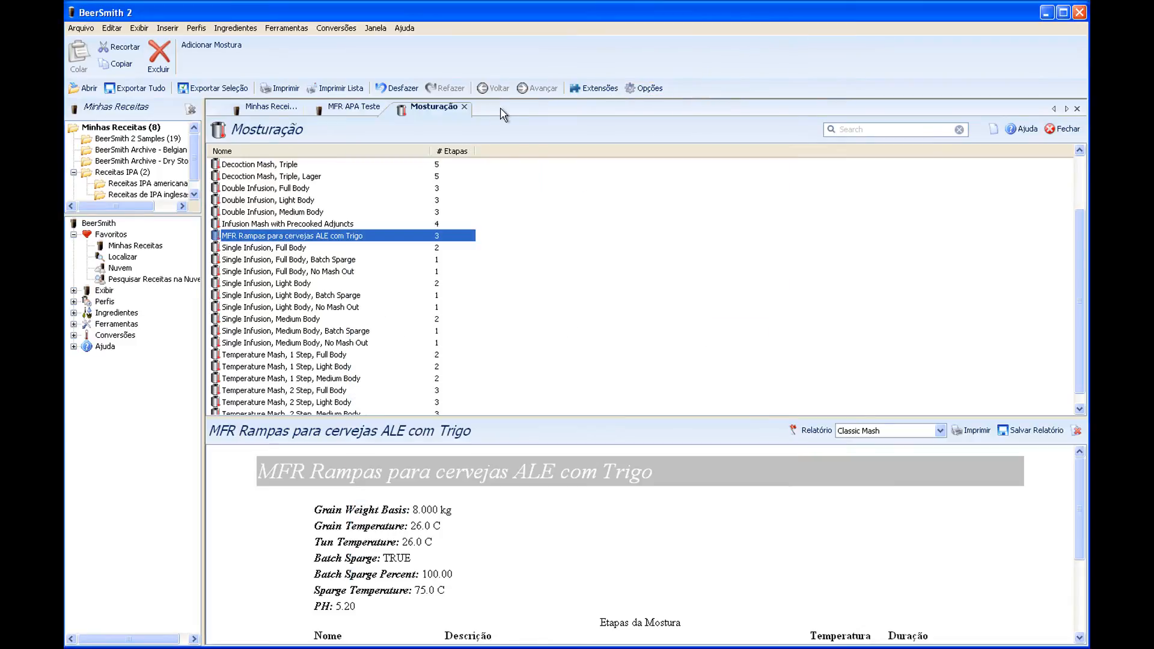
# Step: Close the mash profile list and open the list of fermentation profiles
pyautogui.click(474, 108)
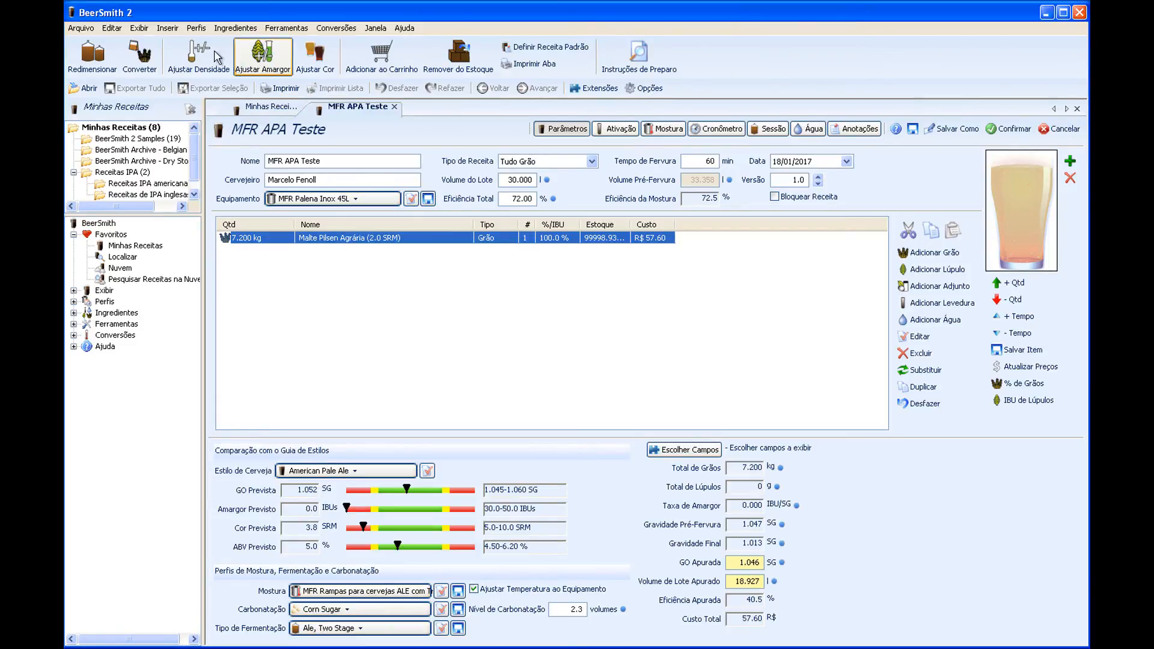
pyautogui.click(196, 28)
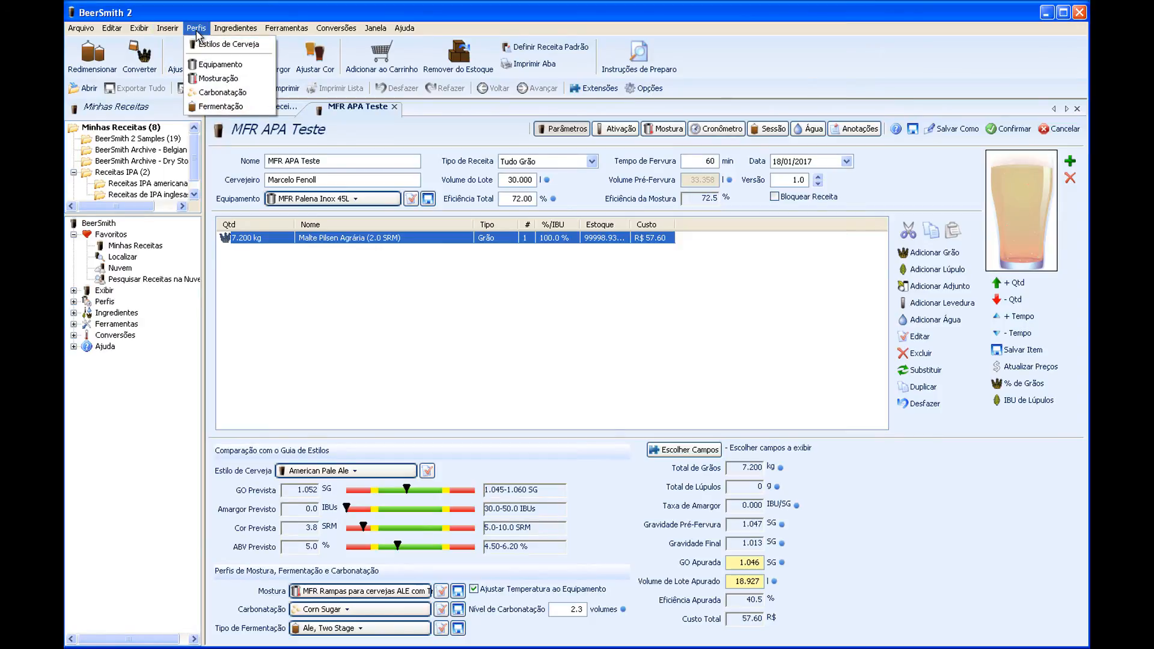
pyautogui.click(221, 106)
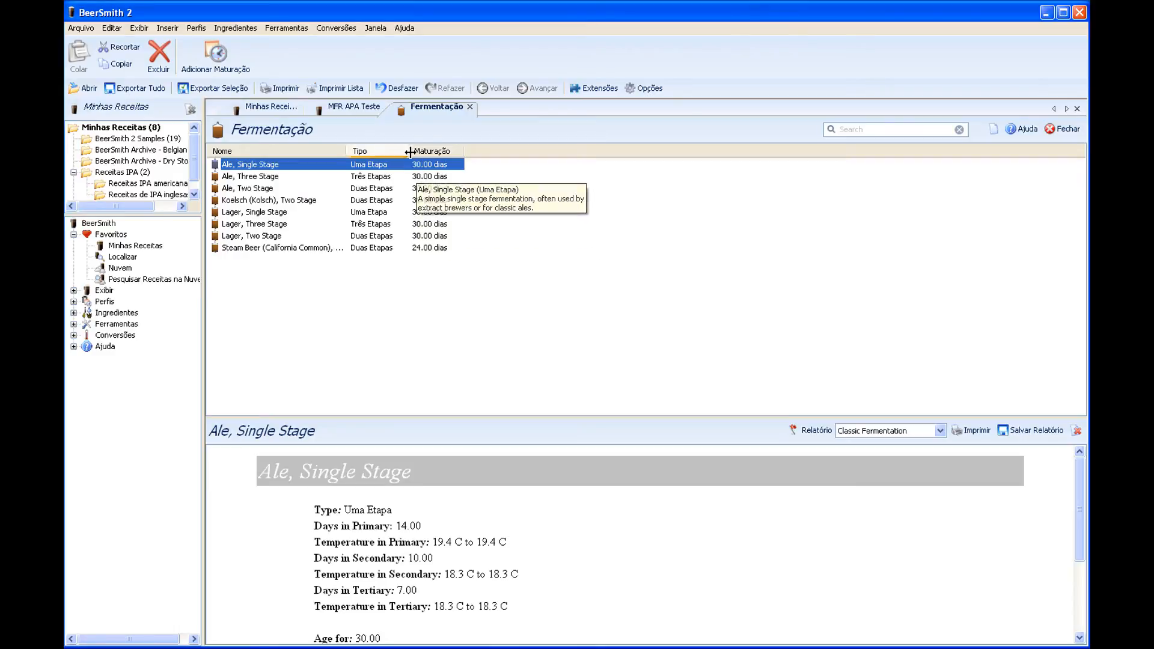
# Step: Add a new fermentation profile named "MFR Fermentação ALE rápida" with the single-stage type Uma Etapa
pyautogui.moveTo(409, 152); pyautogui.dragTo(448, 152)
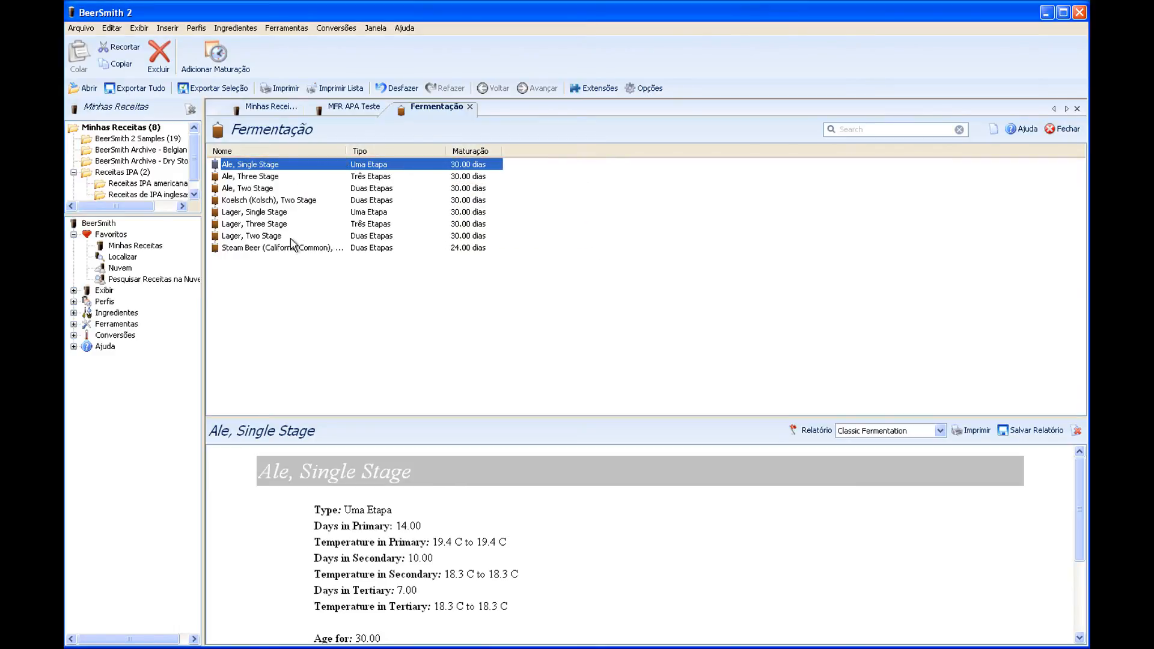
pyautogui.moveTo(289, 245)
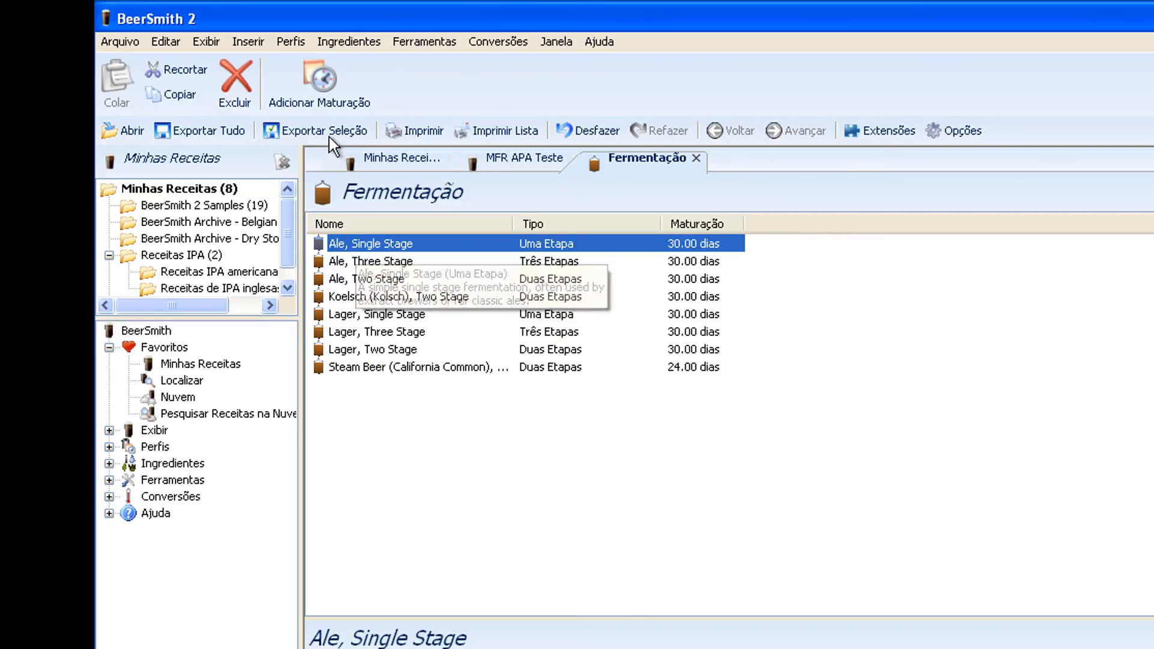
pyautogui.click(325, 83)
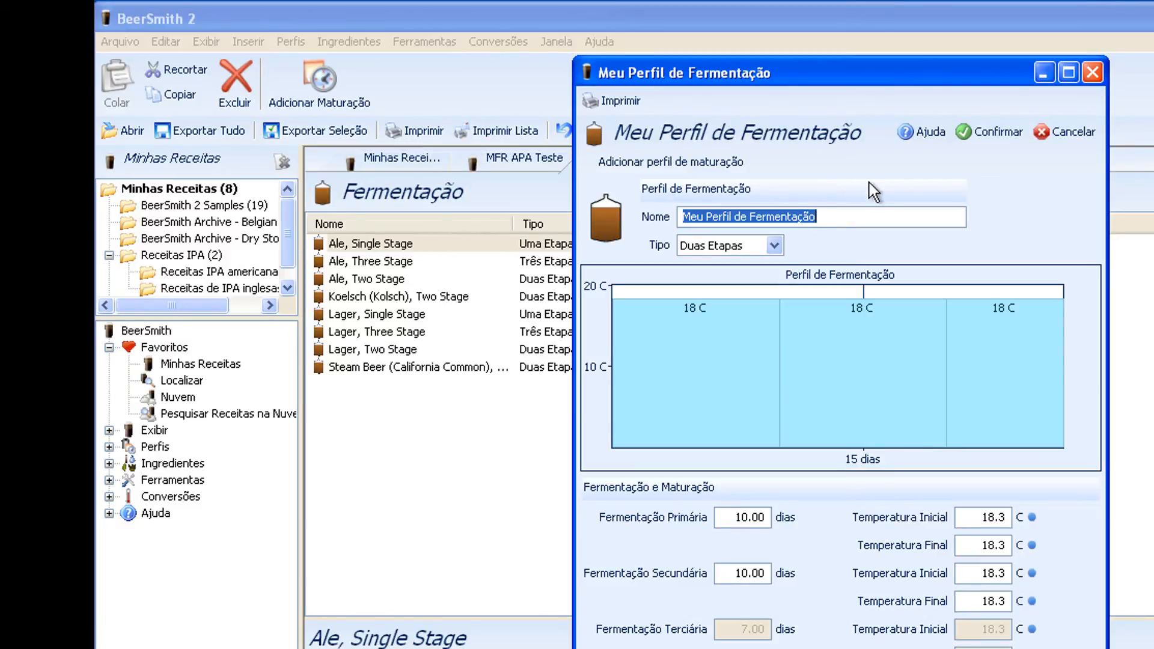
pyautogui.write('MFR ')
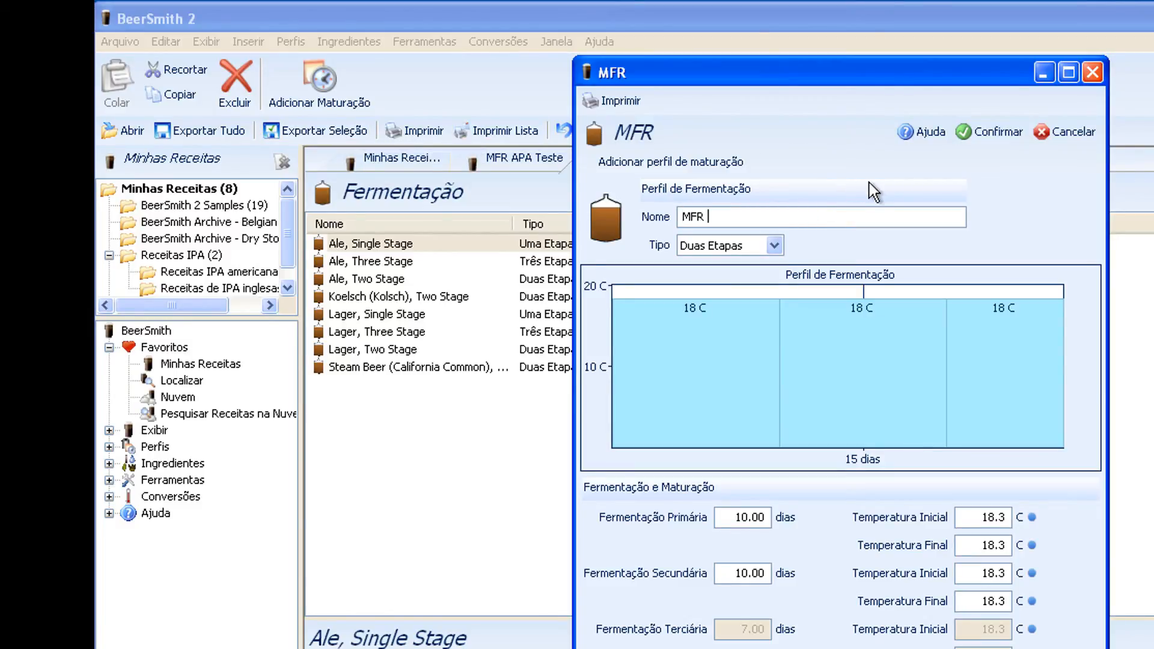
pyautogui.write('Ferm')
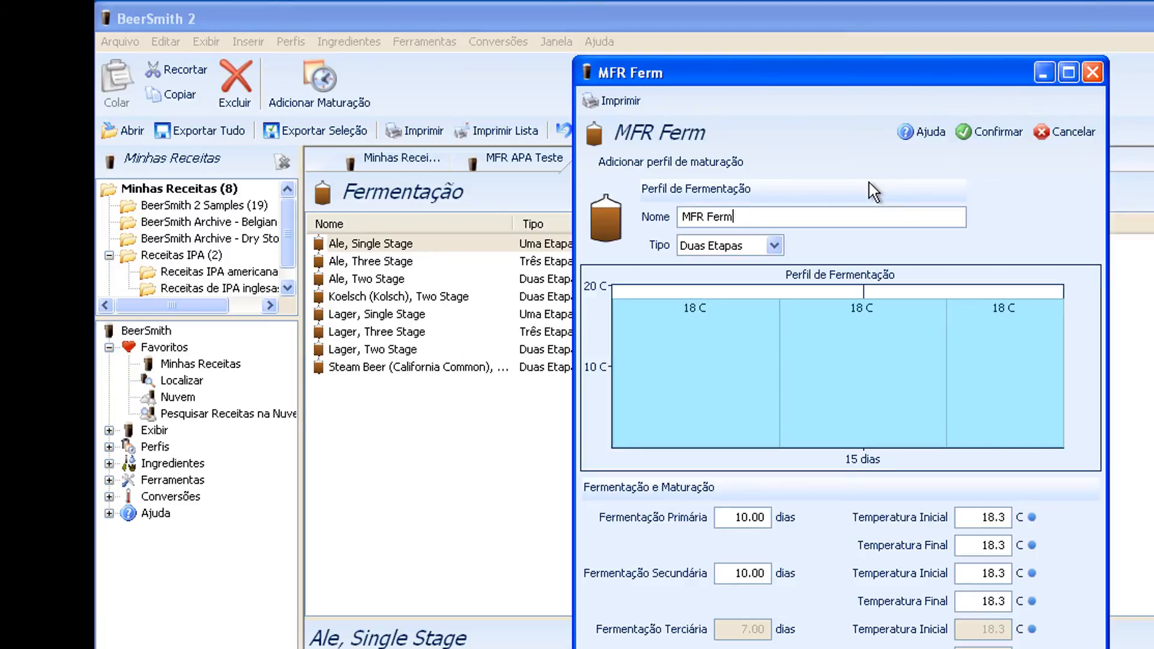
pyautogui.write('entação ')
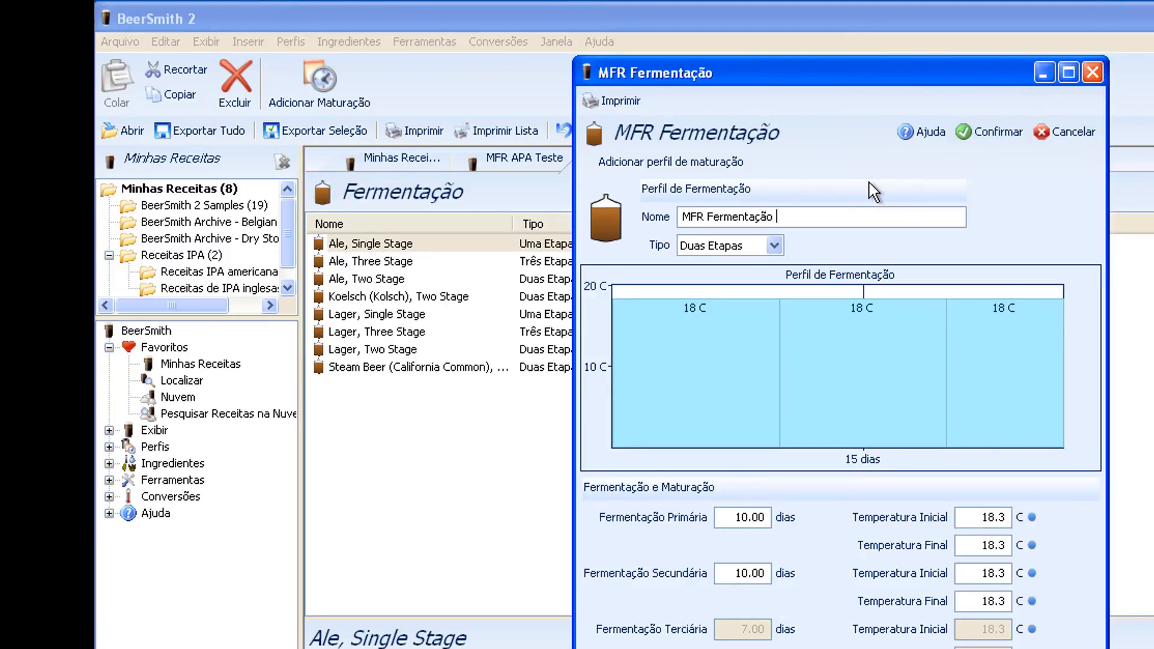
pyautogui.write('ALE r')
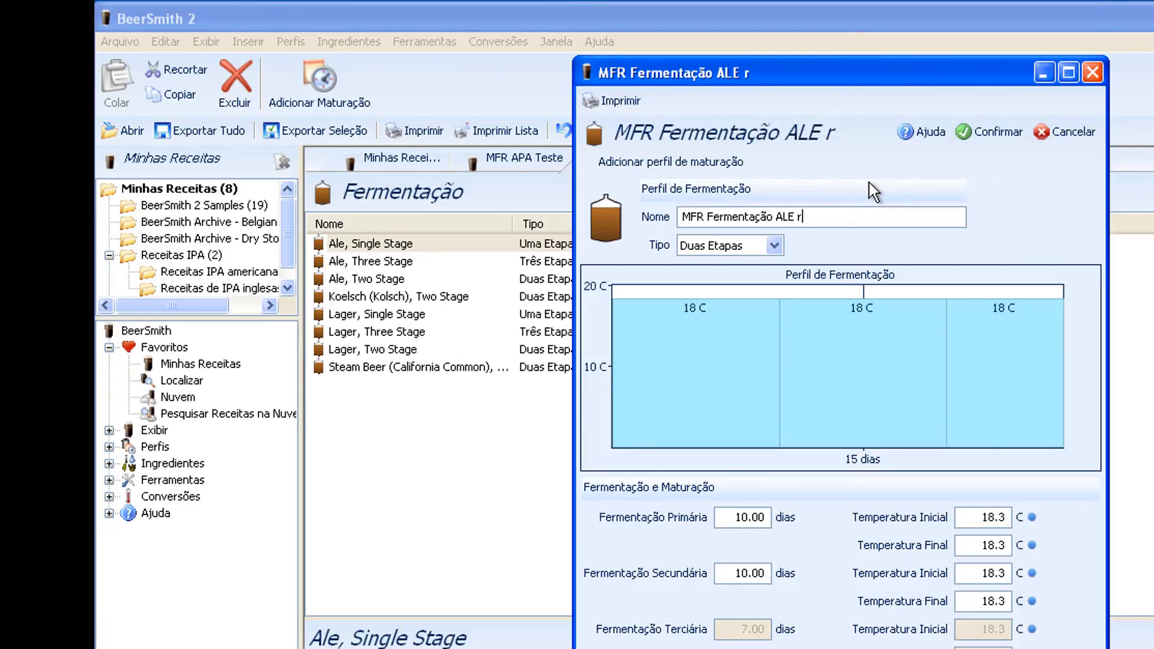
pyautogui.write('ápida')
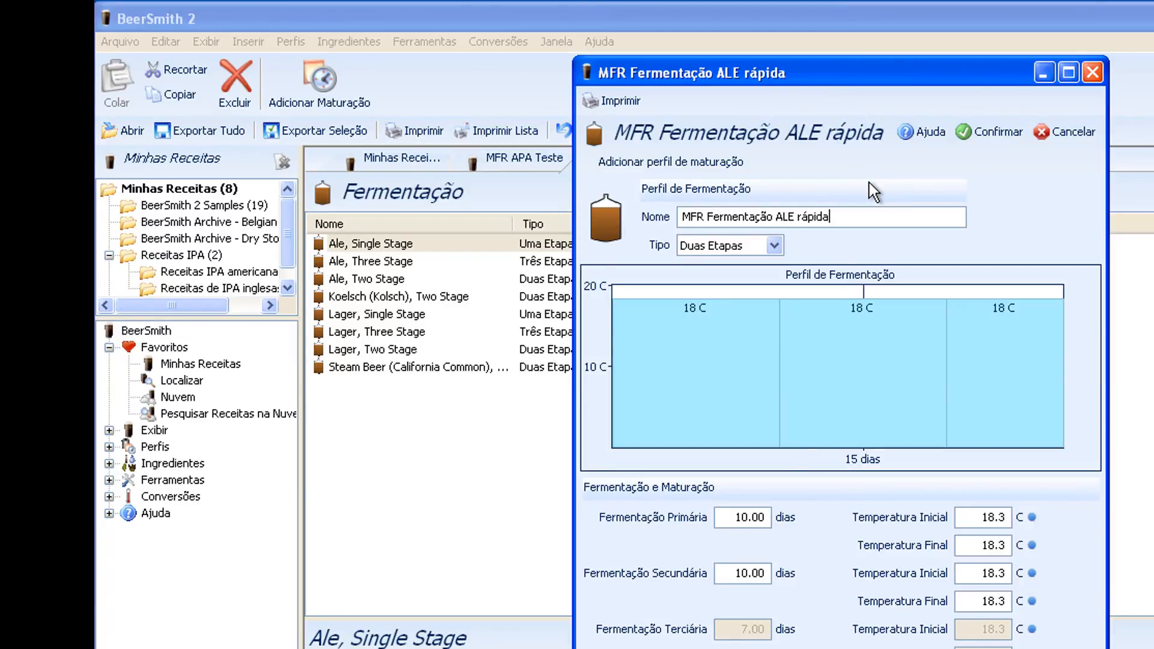
pyautogui.click(774, 245)
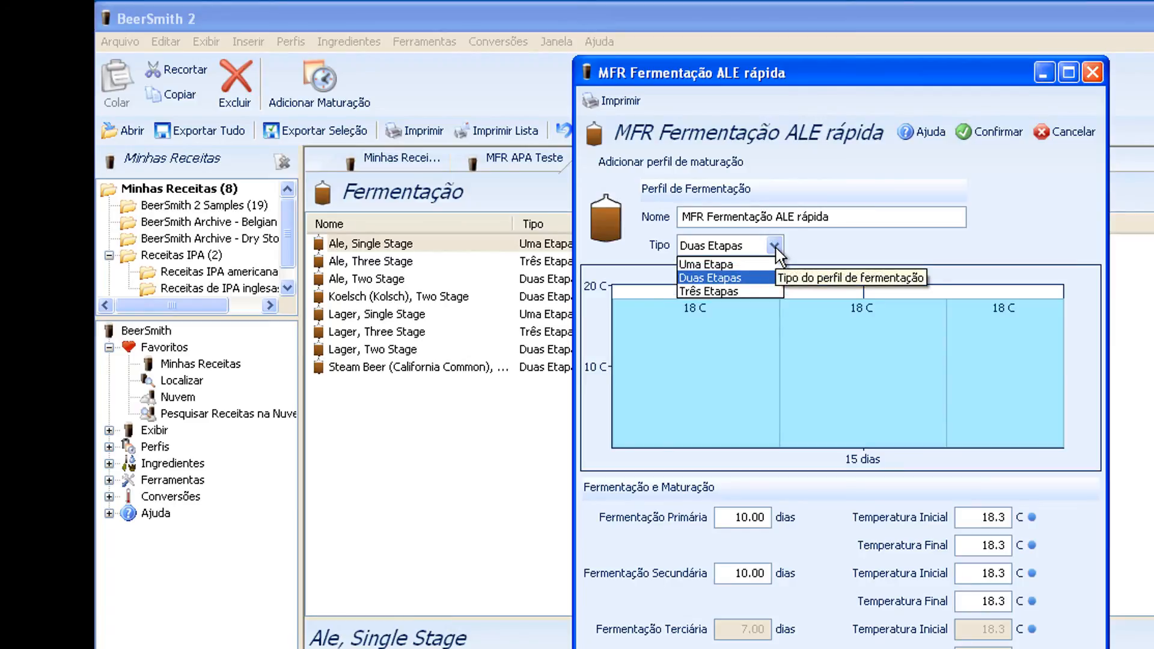
pyautogui.click(746, 264)
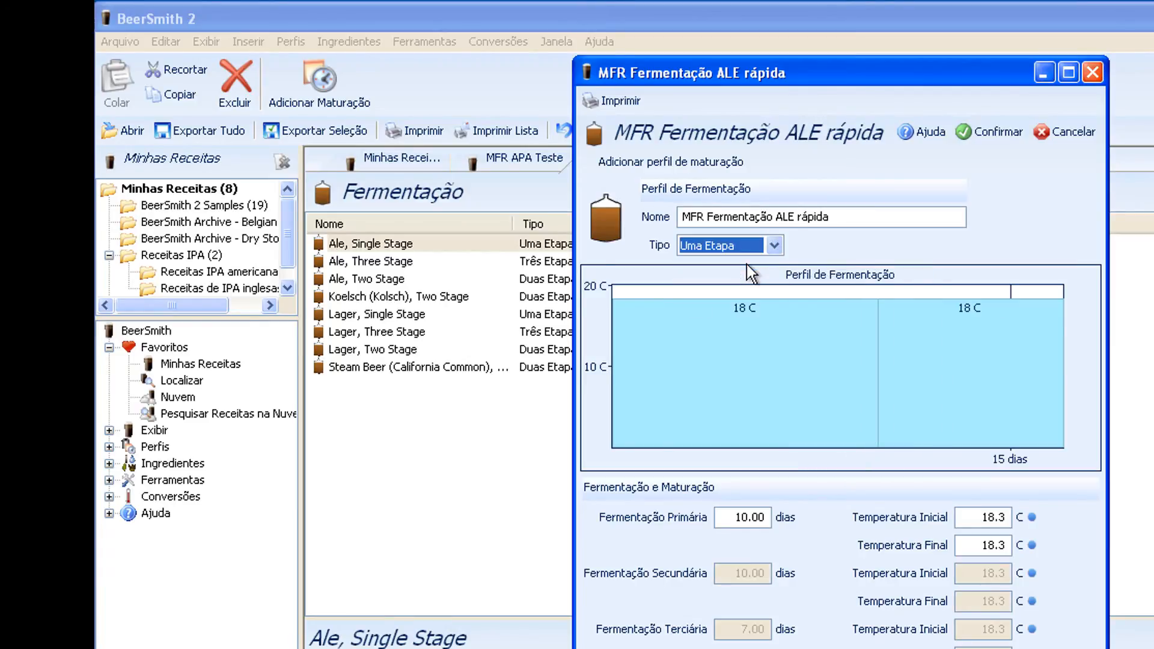
# Step: Set the primary fermentation to 7 days, with an initial temperature of 19 C and a final temperature of 21 C
pyautogui.doubleClick(725, 517)
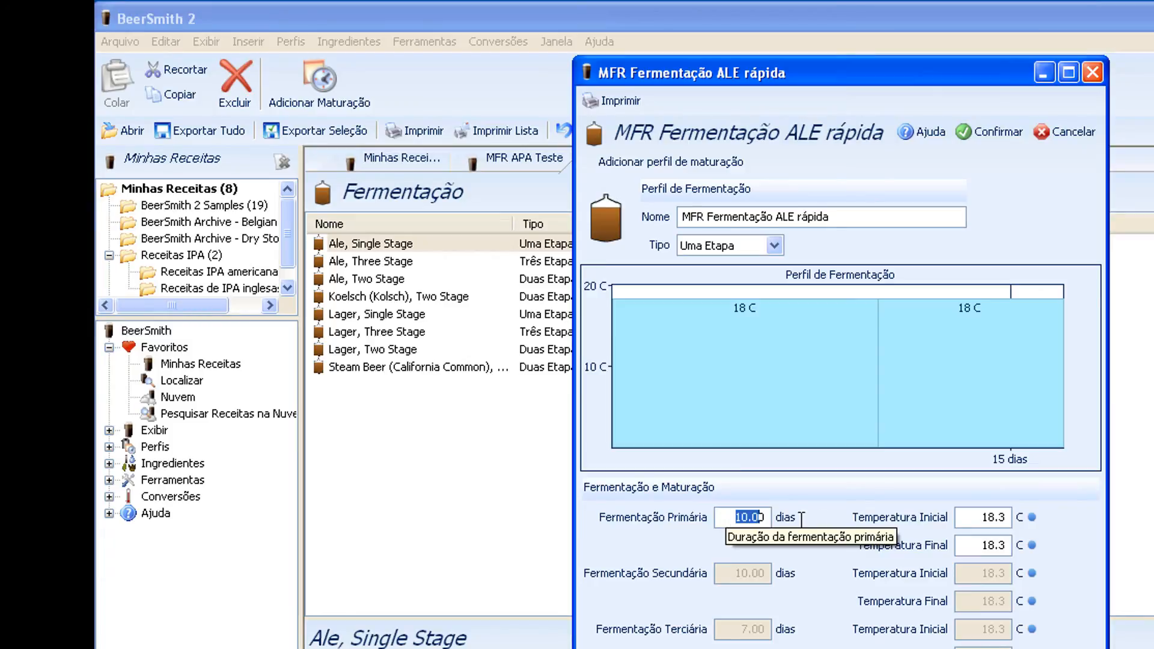
pyautogui.write('7')
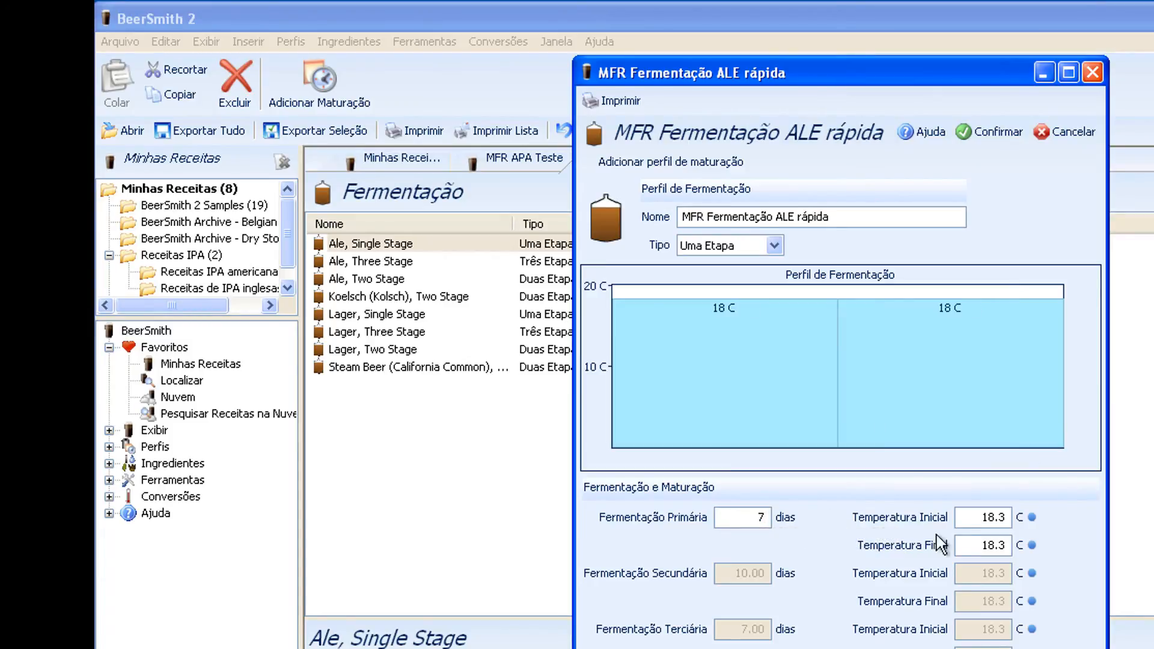
pyautogui.doubleClick(985, 517)
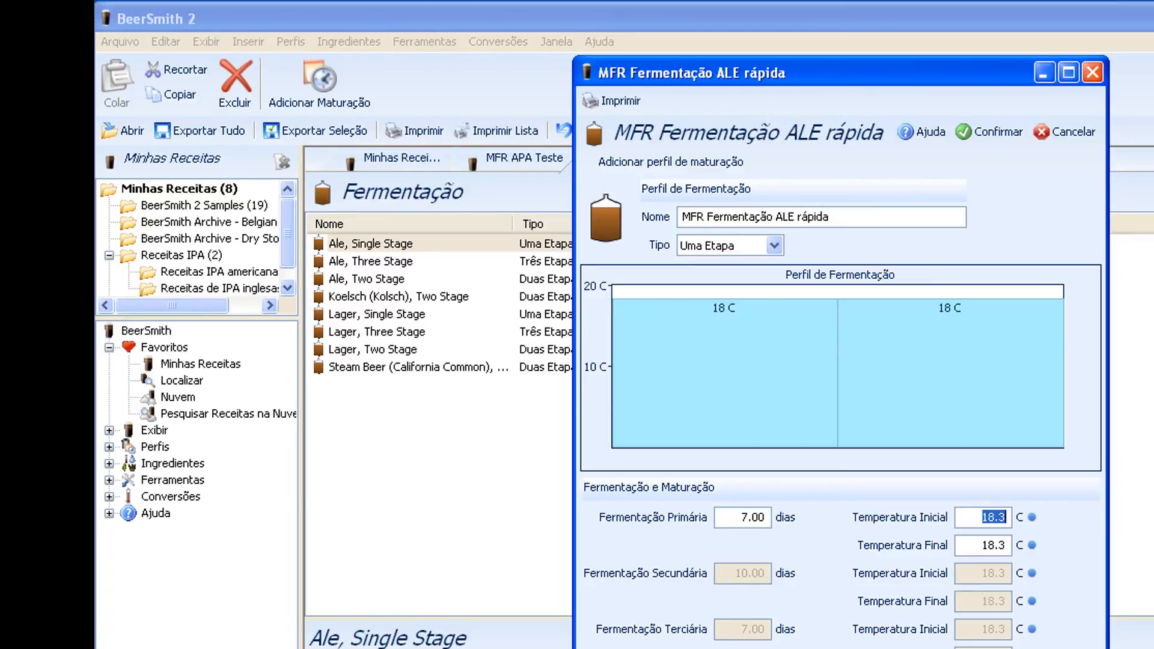
pyautogui.write('19')
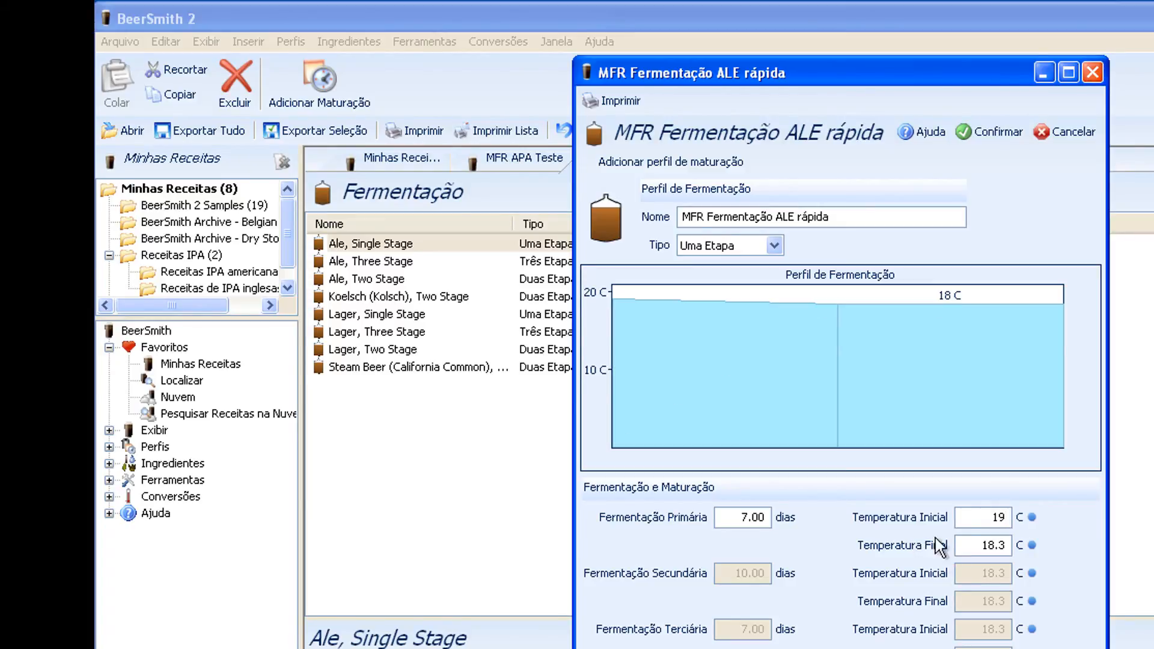
pyautogui.doubleClick(988, 545)
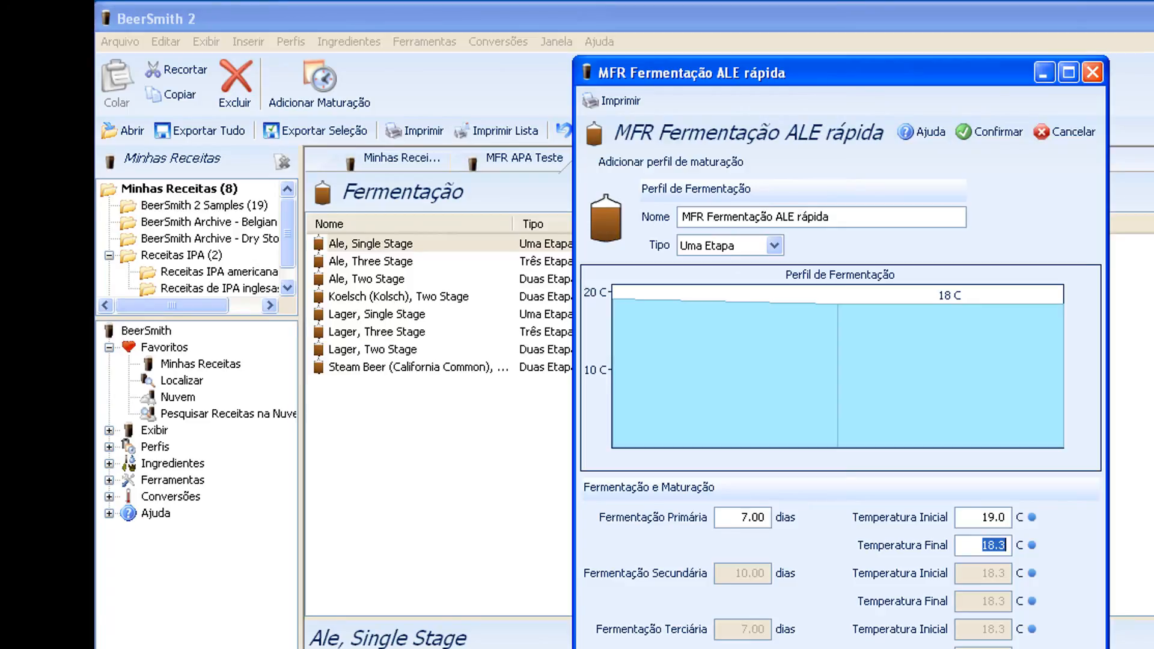
pyautogui.write('21')
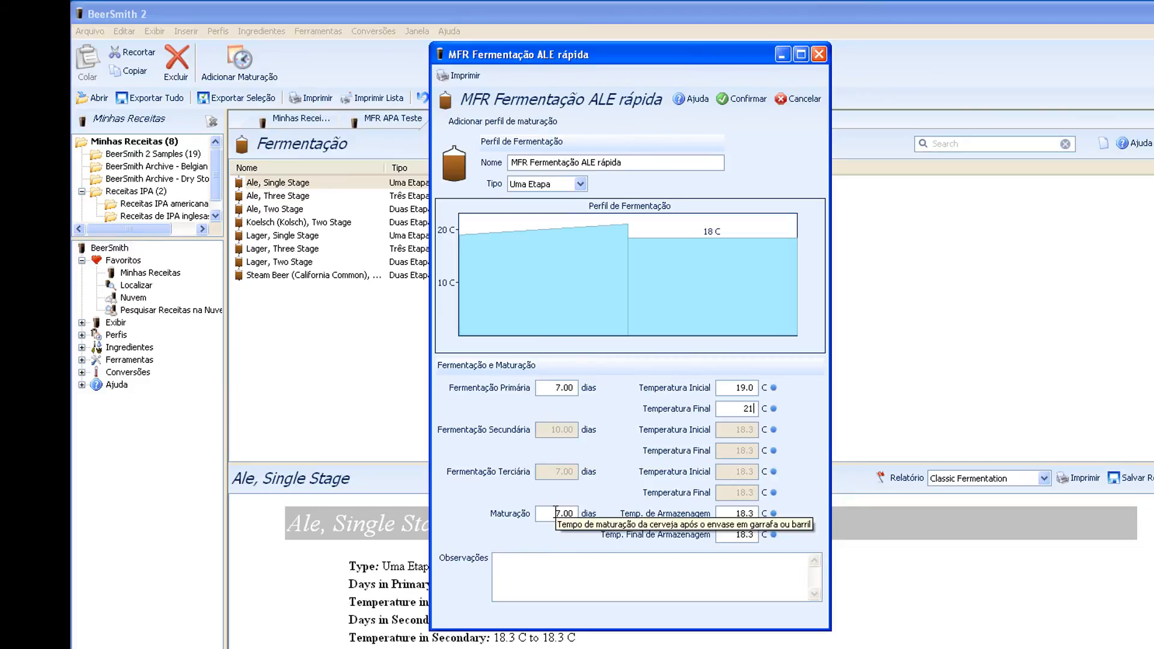
# Step: Set the maturation to 10 days with initial and final storage temperatures of 10 C, and save the fermentation profile
pyautogui.click(555, 513)
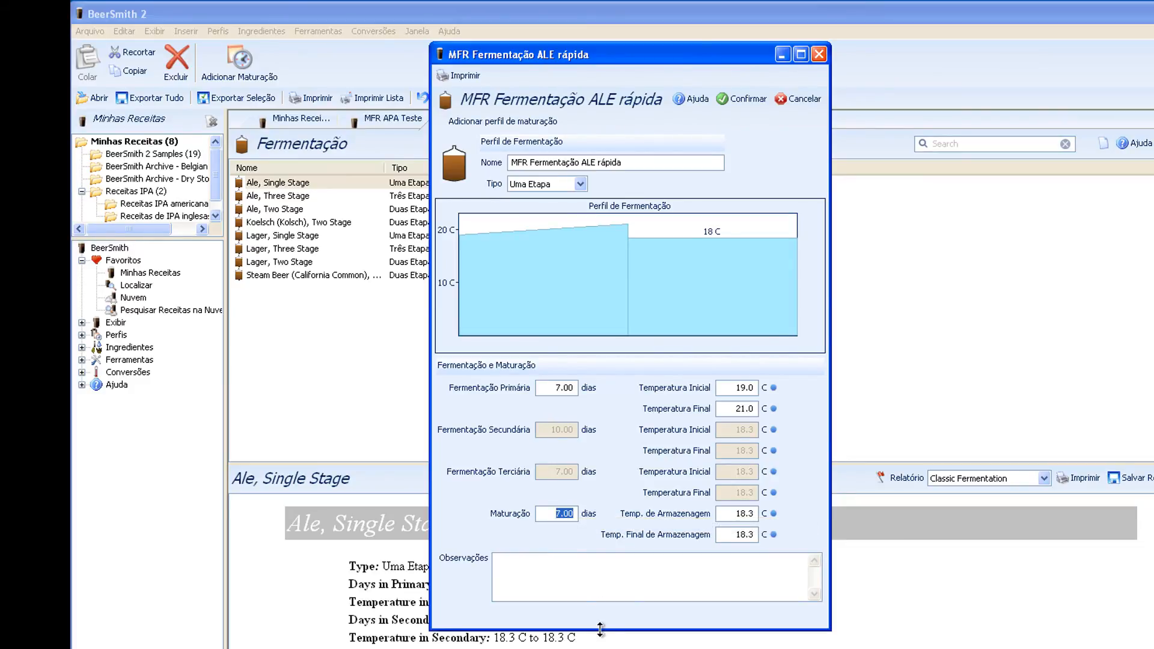
pyautogui.write('10')
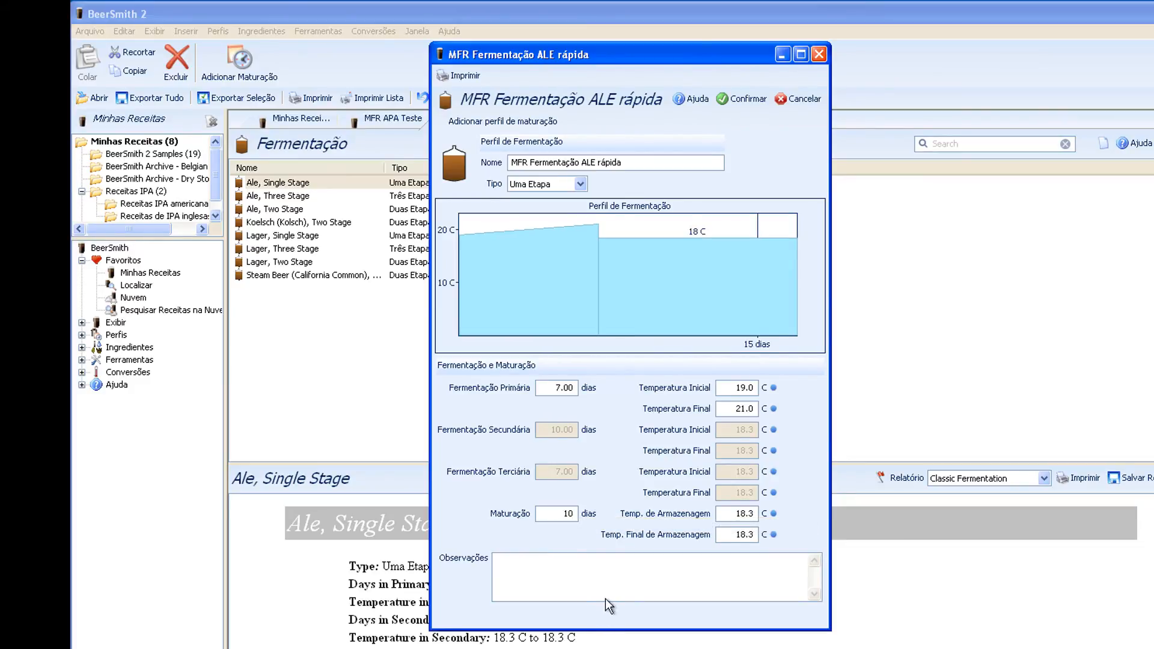
pyautogui.click(731, 513)
pyautogui.write('10')
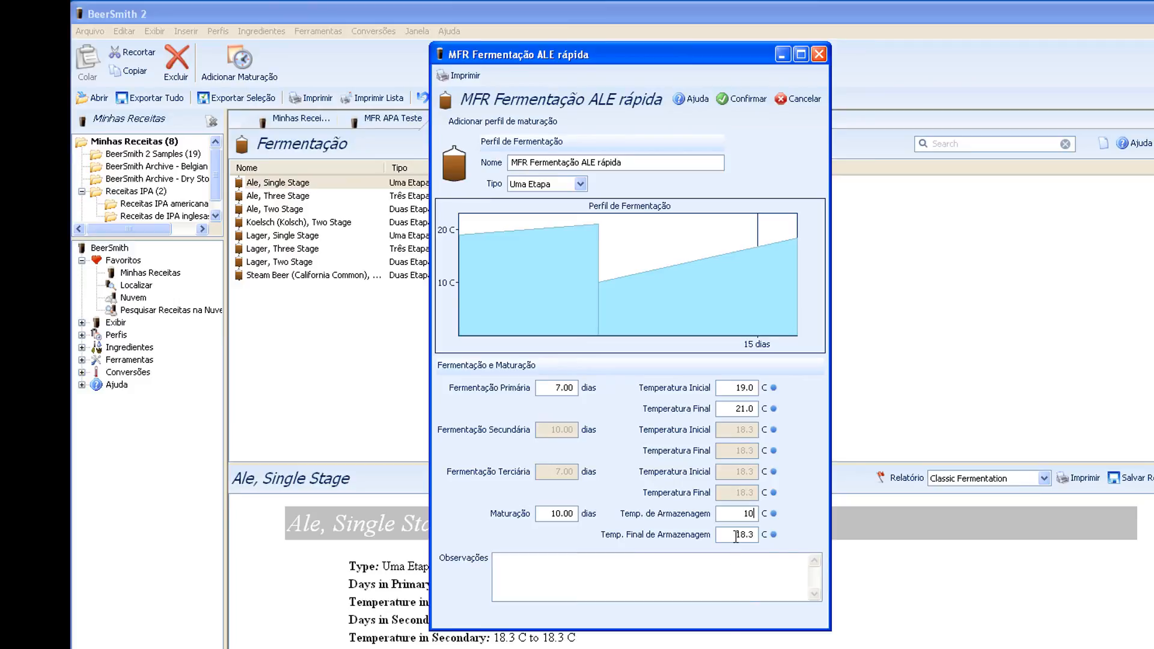
pyautogui.press('Tab')
pyautogui.write('10')
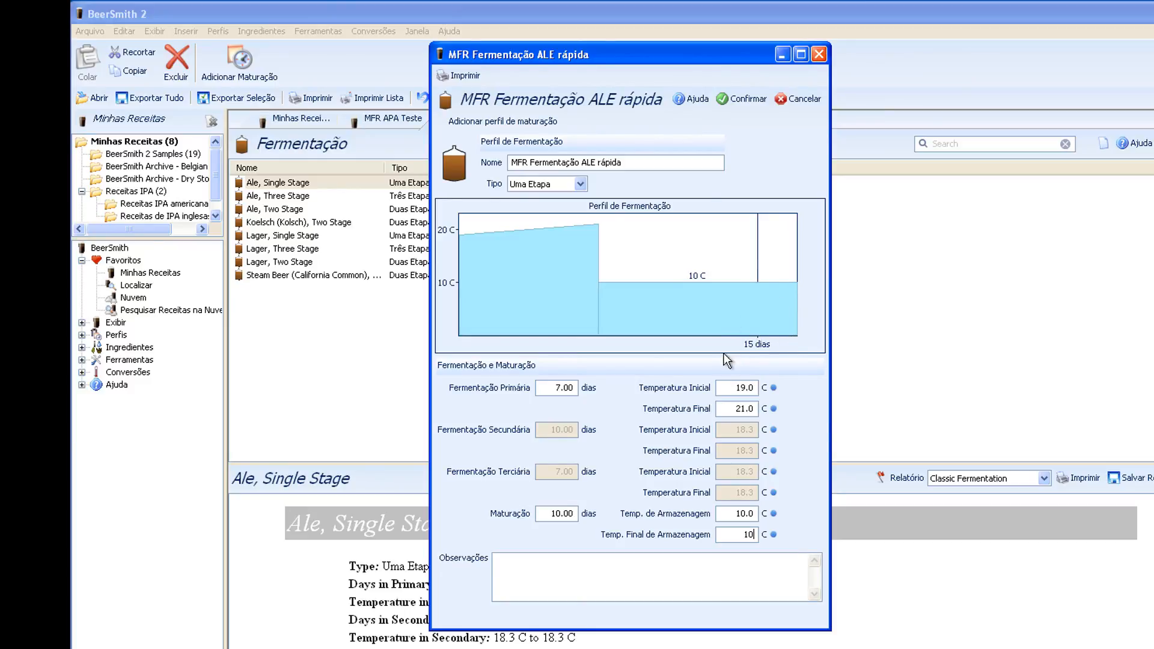
pyautogui.click(731, 101)
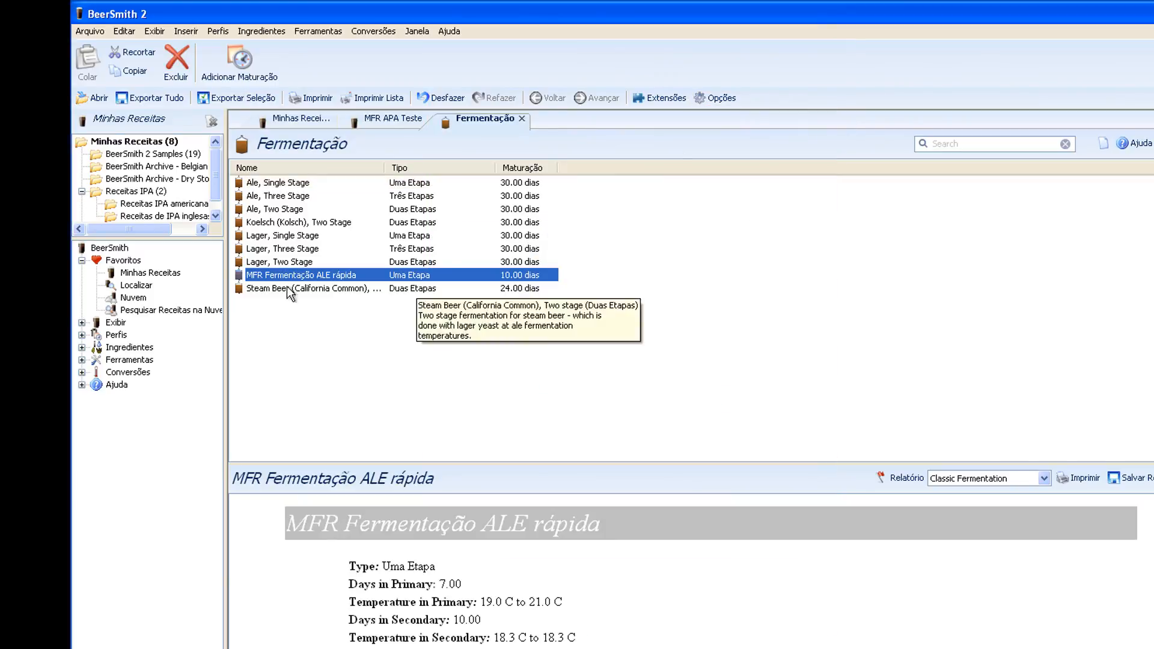
# Step: Assign the "MFR Fermentação ALE rápida" fermentation profile to the MFR APA Teste recipe
pyautogui.click(379, 121)
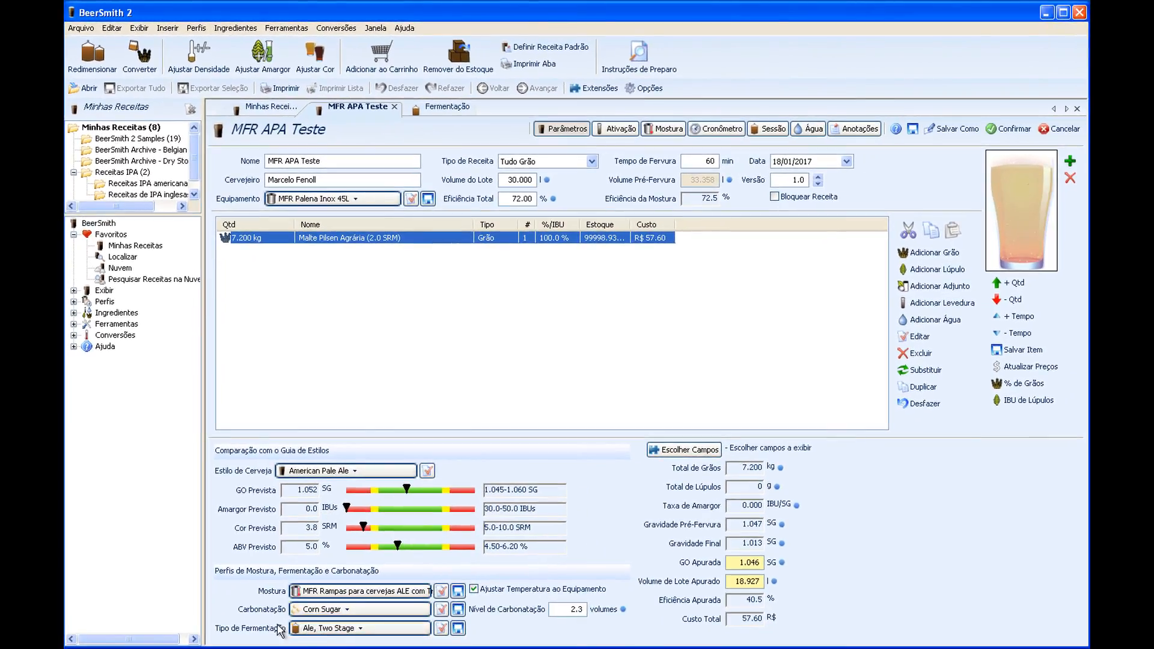
pyautogui.click(328, 630)
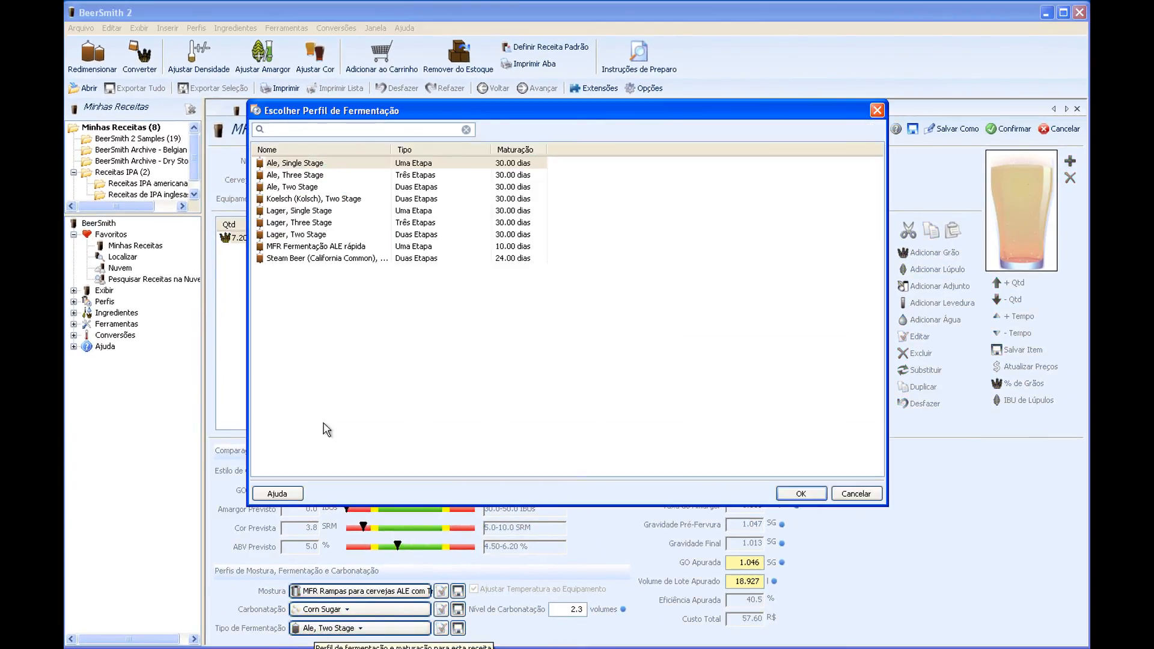
pyautogui.click(302, 246)
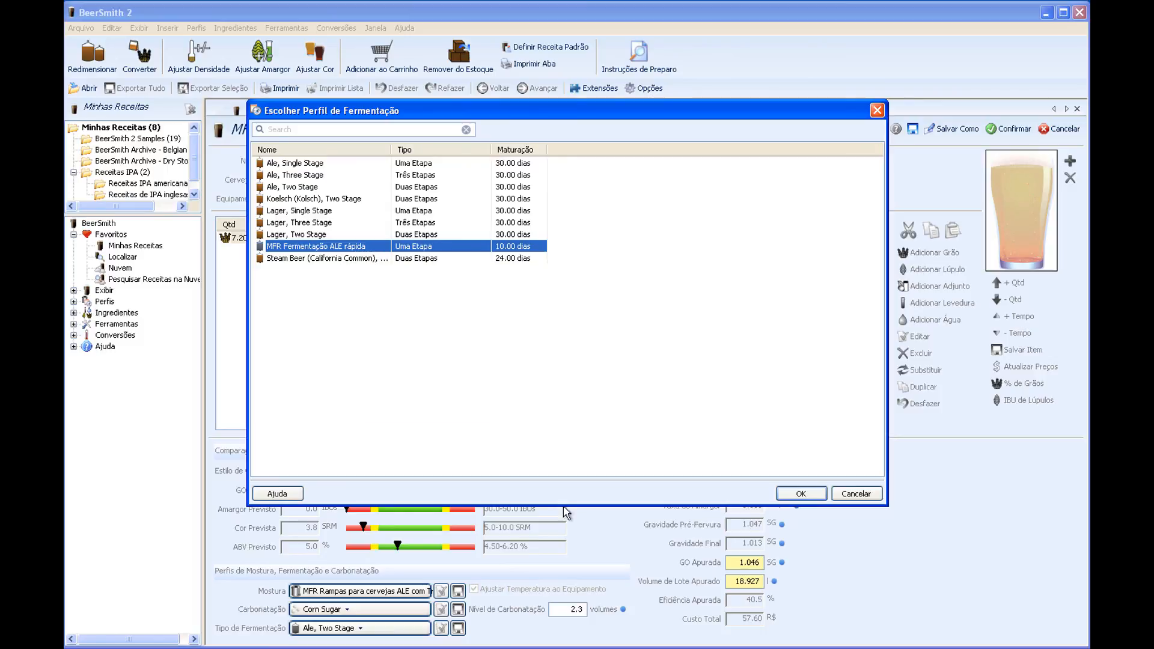
pyautogui.click(805, 494)
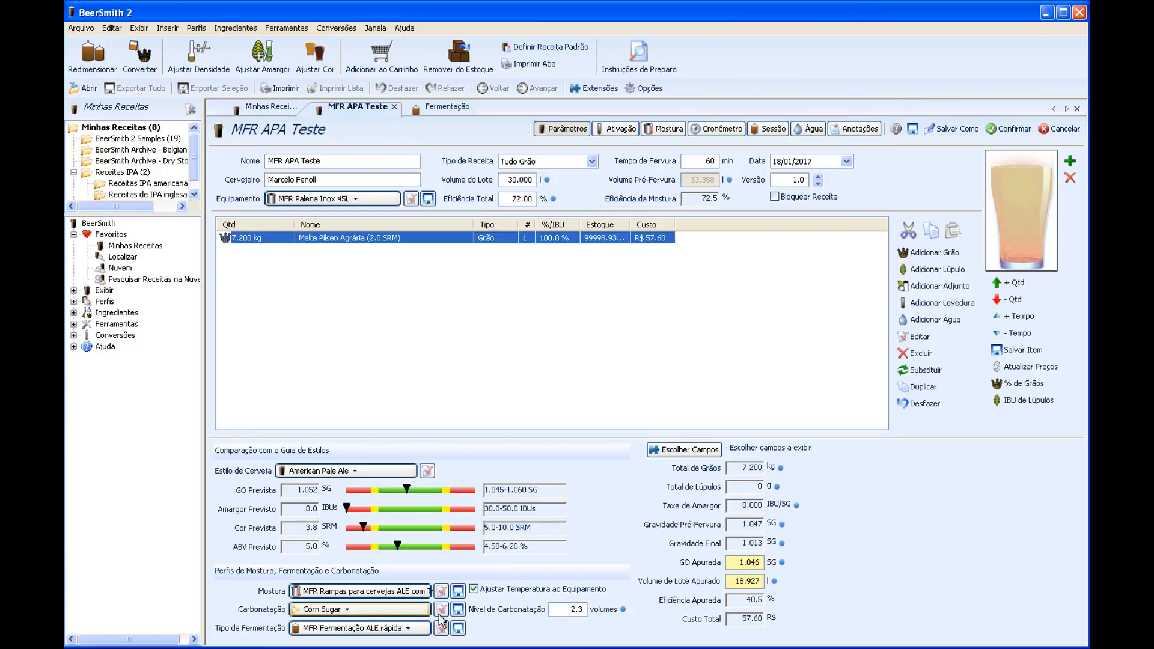